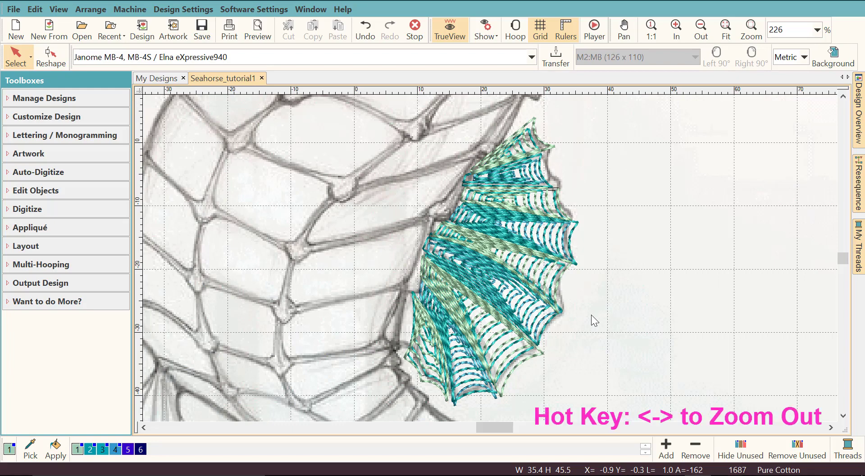
# Step: Zoom out from 226% to about 74% so the whole seahorse and fin are visible
pyautogui.press('-')
pyautogui.press('-')
pyautogui.press('-')
pyautogui.press('-')
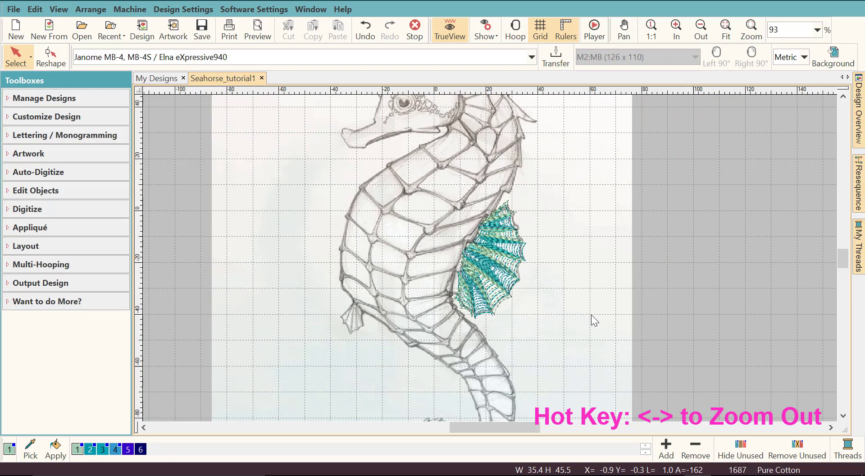
pyautogui.press('-')
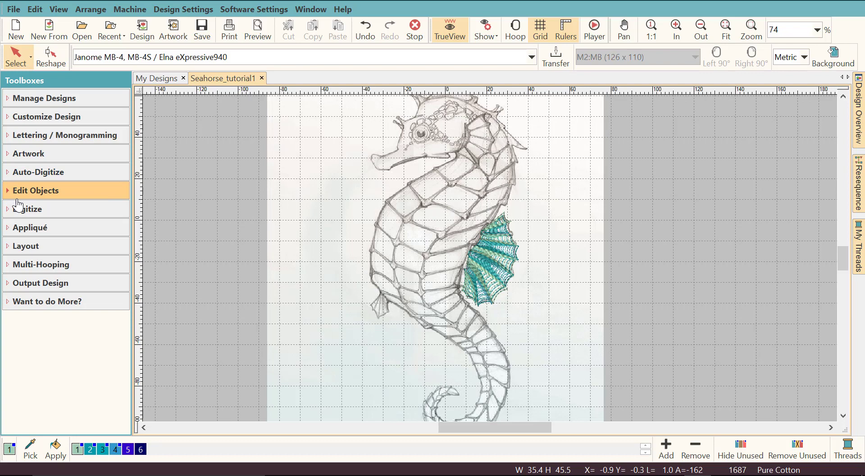
# Step: Start a Digitize Blocks satin band with paired points from behind the head down past the fin
pyautogui.click(12, 217)
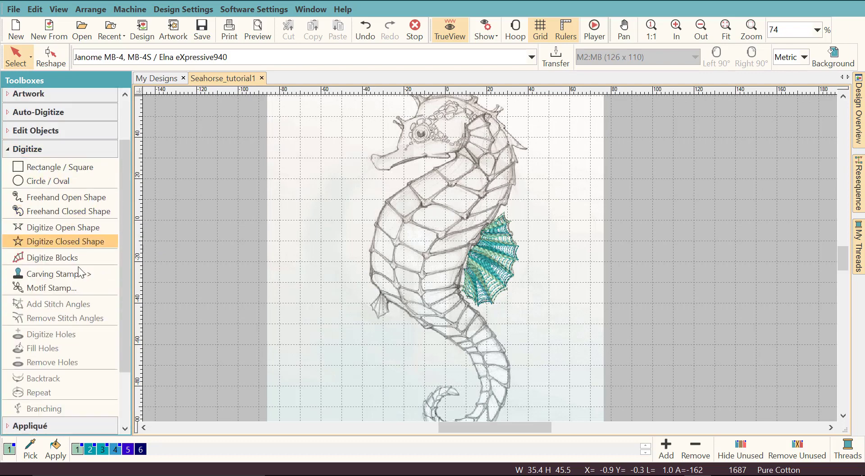
pyautogui.click(40, 261)
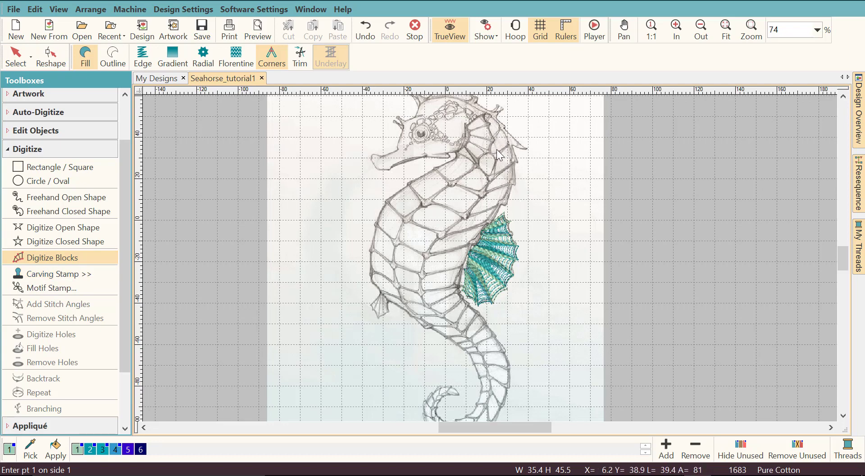
pyautogui.click(497, 148)
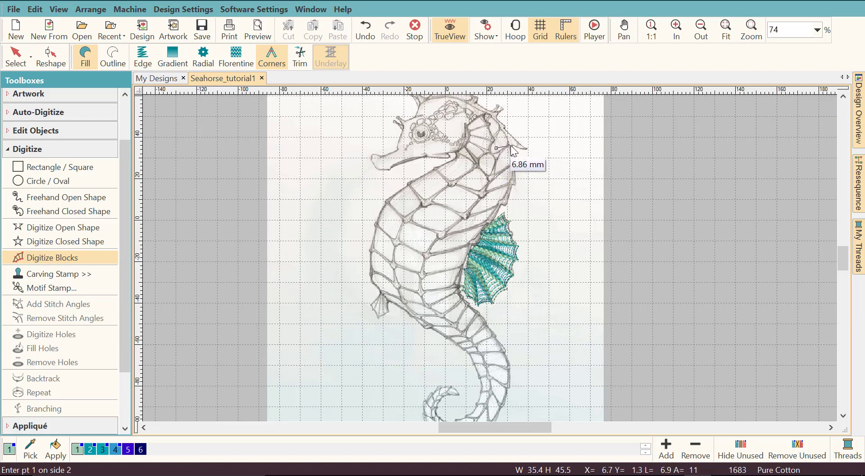
pyautogui.click(509, 145)
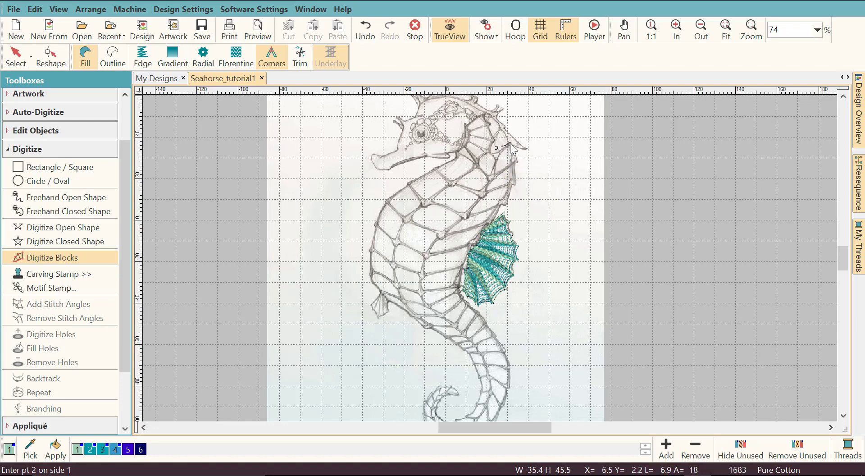
pyautogui.click(493, 167)
pyautogui.click(514, 172)
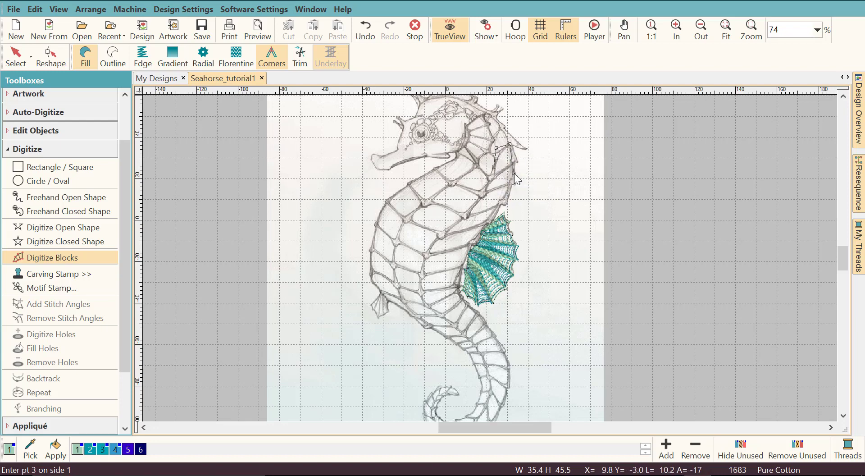
pyautogui.click(481, 194)
pyautogui.click(501, 203)
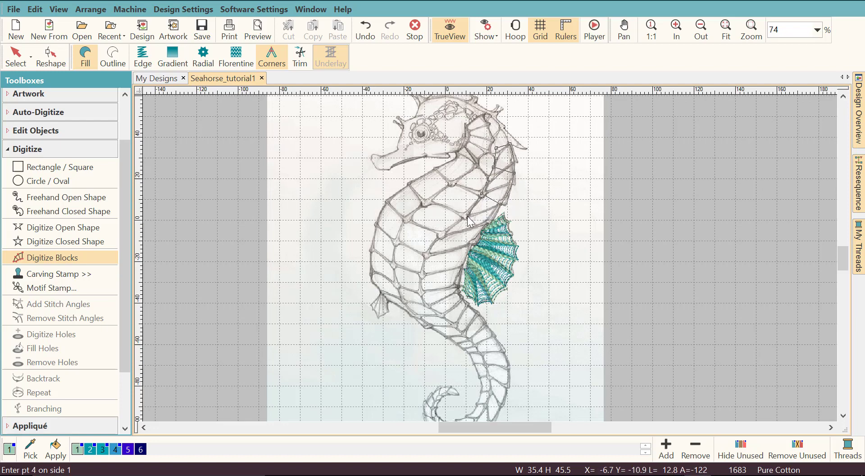
pyautogui.click(466, 212)
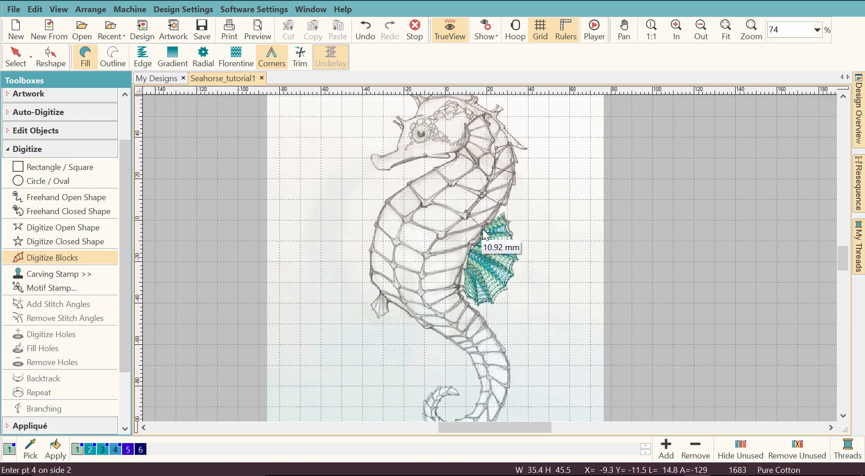
pyautogui.click(440, 234)
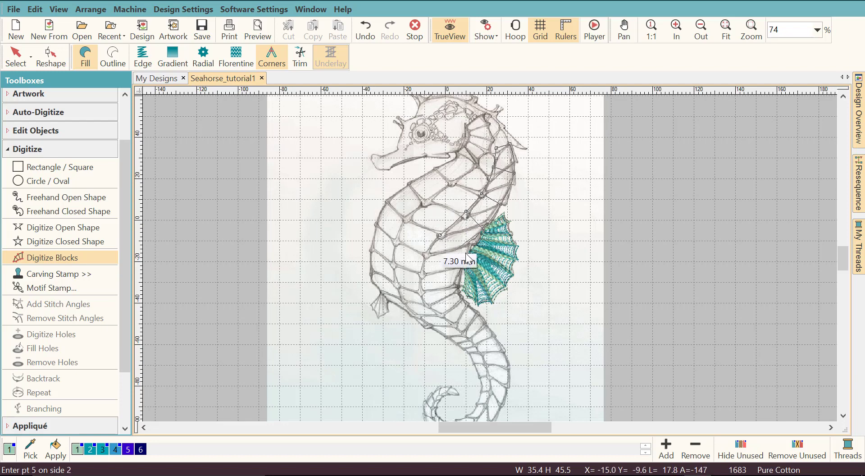
pyautogui.click(421, 271)
pyautogui.click(463, 279)
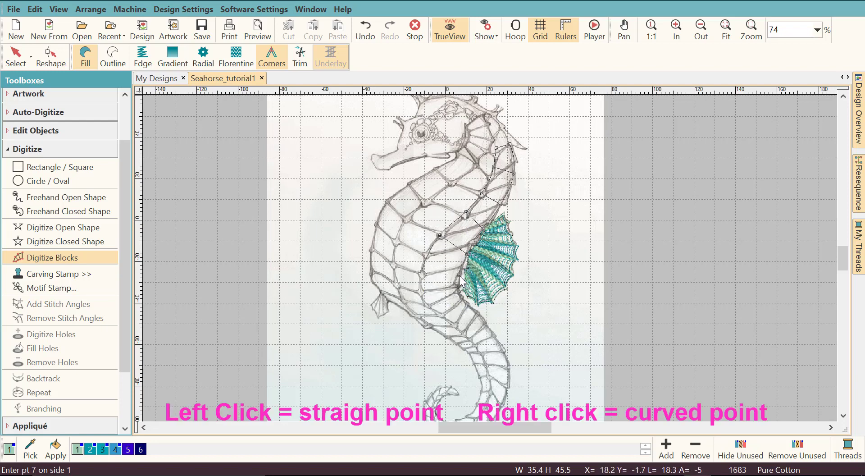
pyautogui.click(465, 301)
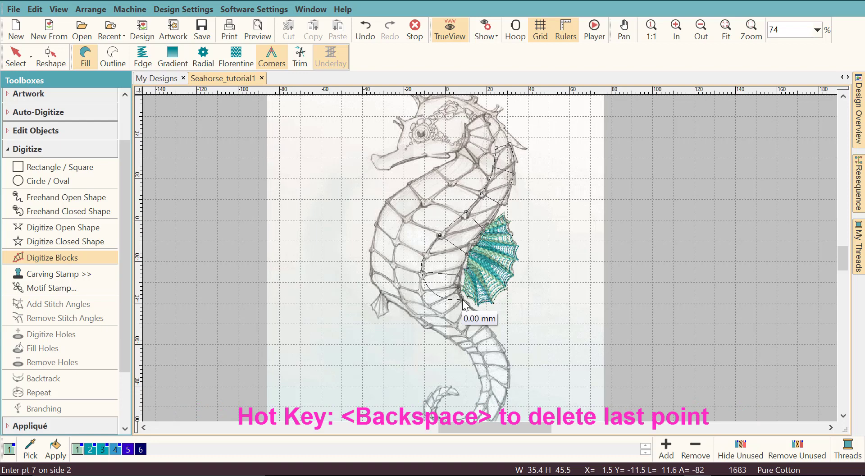
# Step: Replace the misplaced point below the fin and extend the band down to the tail curl
pyautogui.press('BackSpace')
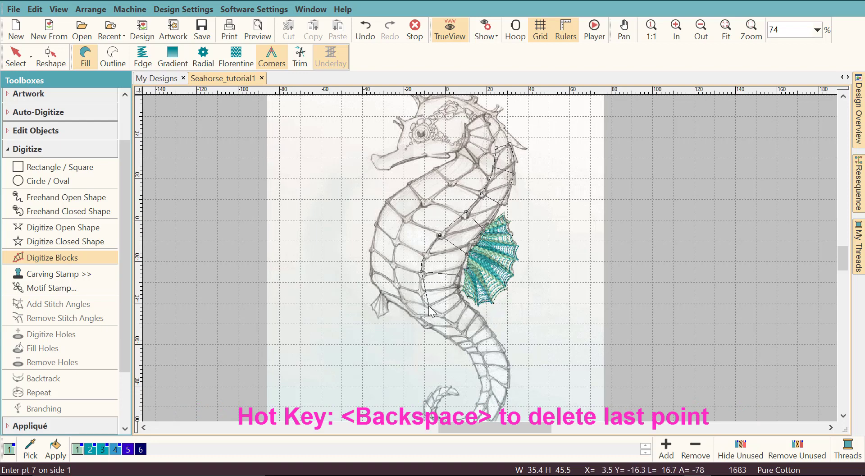
pyautogui.click(428, 305)
pyautogui.click(464, 298)
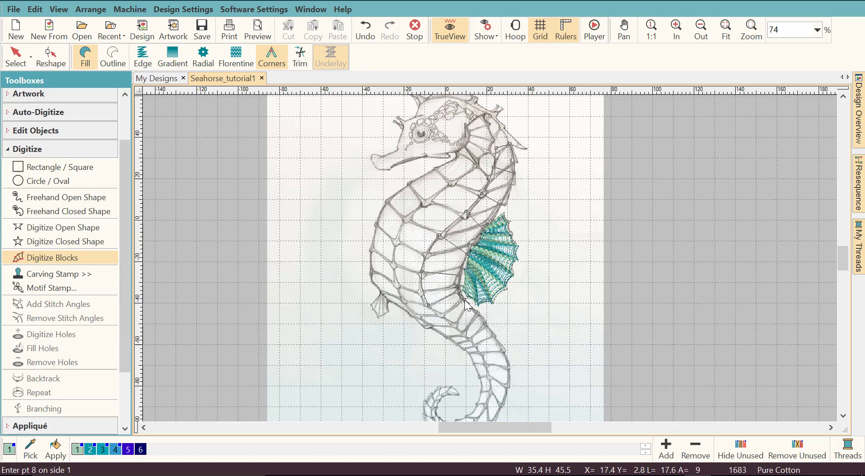
pyautogui.click(463, 333)
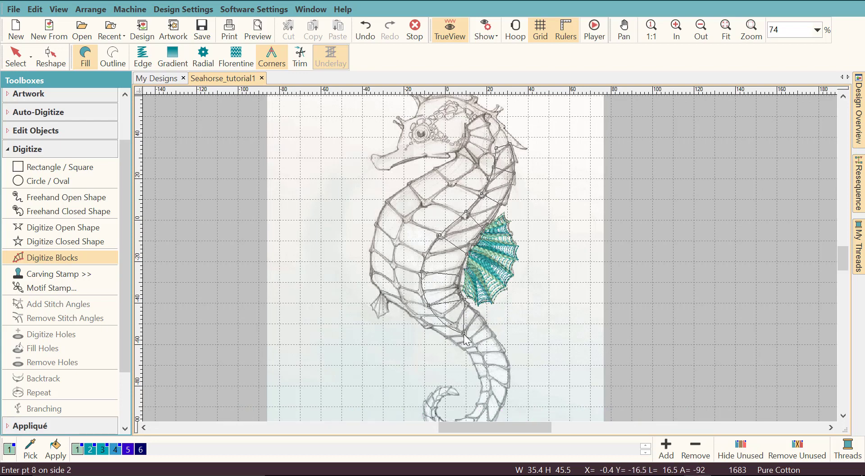
pyautogui.click(486, 321)
pyautogui.click(483, 356)
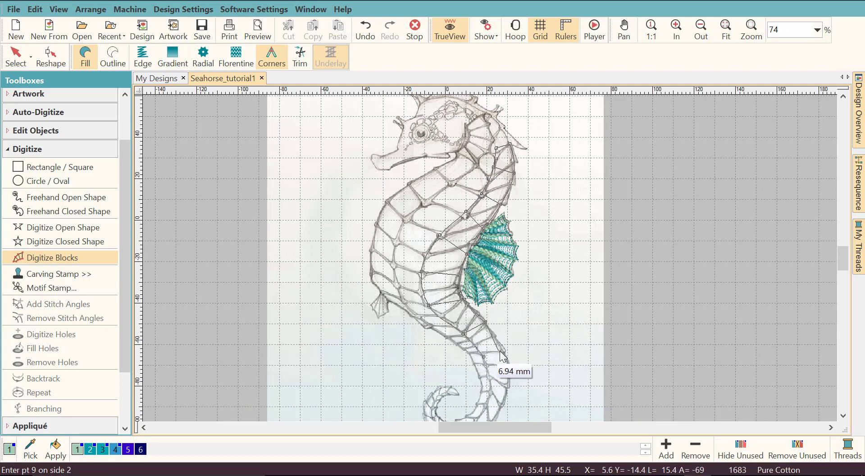
pyautogui.click(505, 351)
pyautogui.click(489, 377)
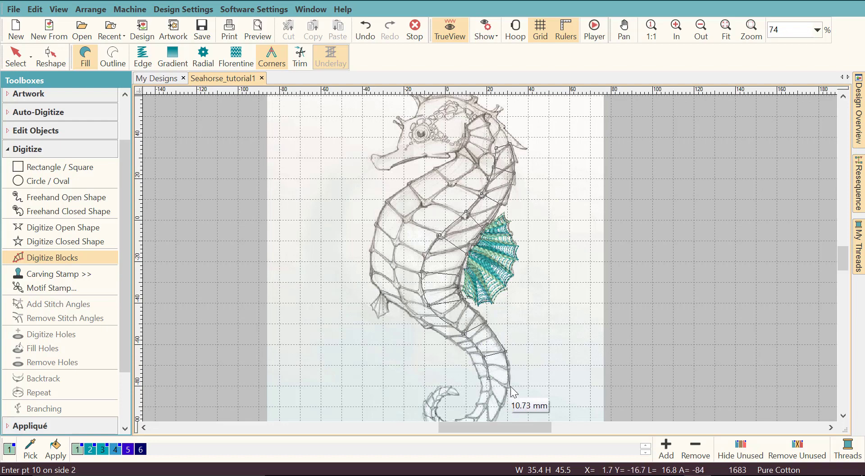
pyautogui.click(508, 385)
pyautogui.scroll(-3, 508, 386)
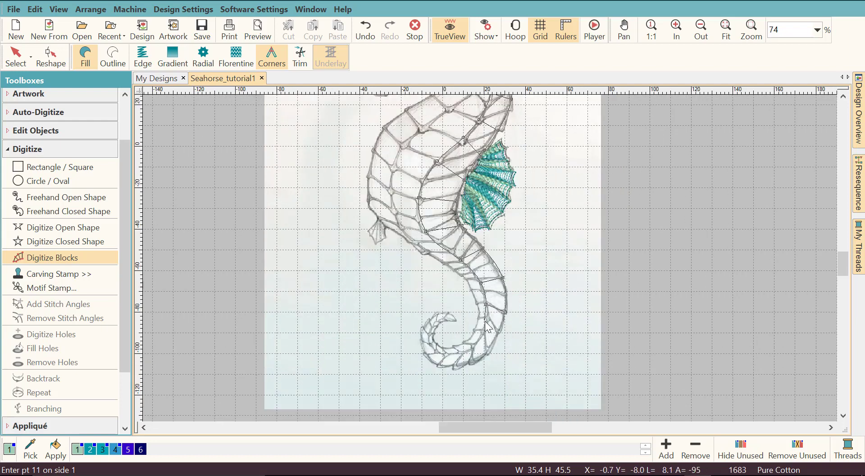
pyautogui.click(486, 321)
pyautogui.click(498, 326)
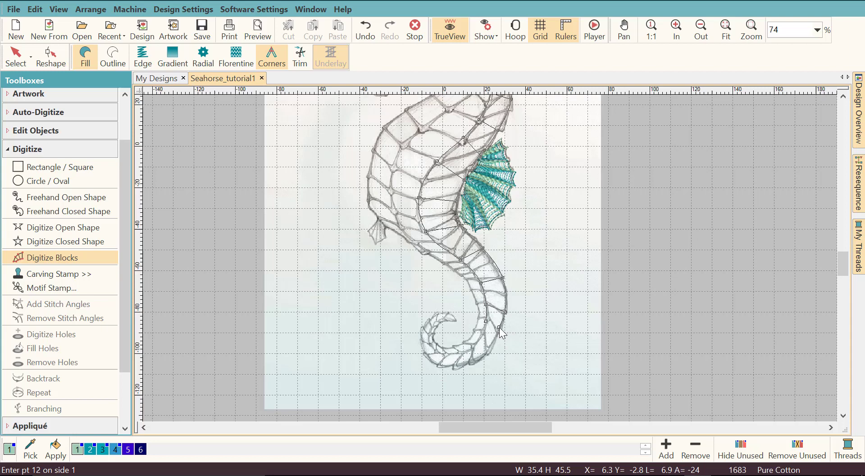
# Step: Finish the green satin band and select it with the Select tool
pyautogui.press('Return')
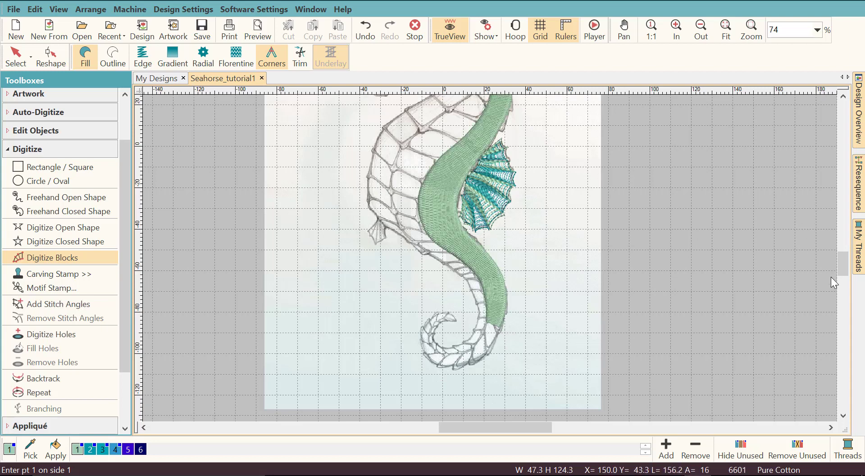
pyautogui.moveTo(844, 270); pyautogui.dragTo(844, 265)
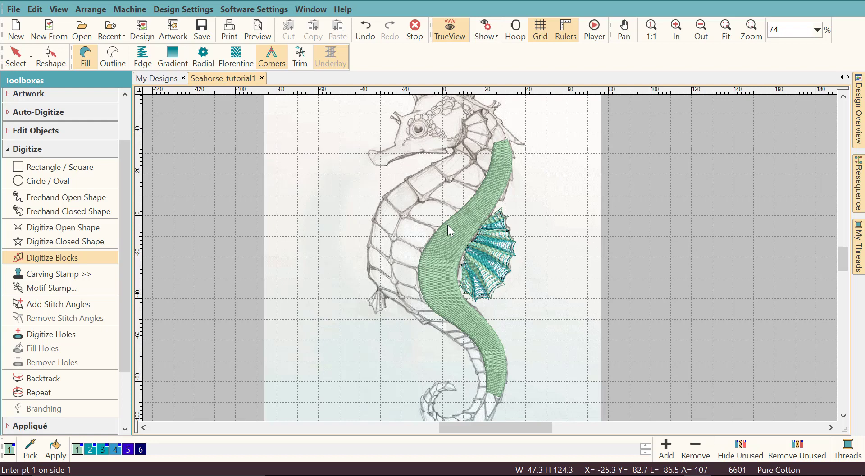
pyautogui.click(16, 55)
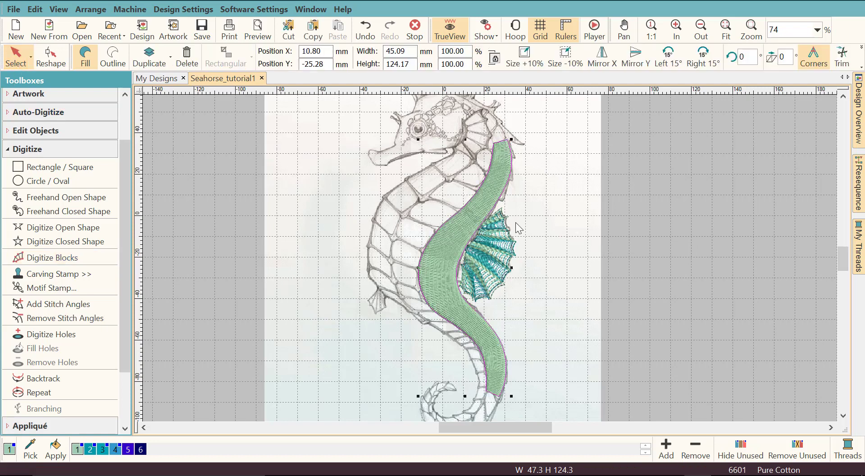
# Step: Set the band to Feather Edge Both and Gradient Profile 3, and uncheck Underlay 1
pyautogui.rightClick(460, 226)
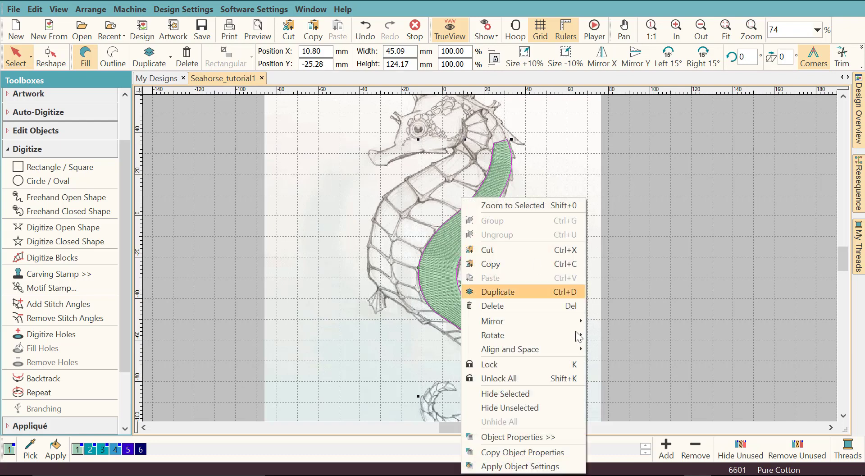
pyautogui.click(516, 437)
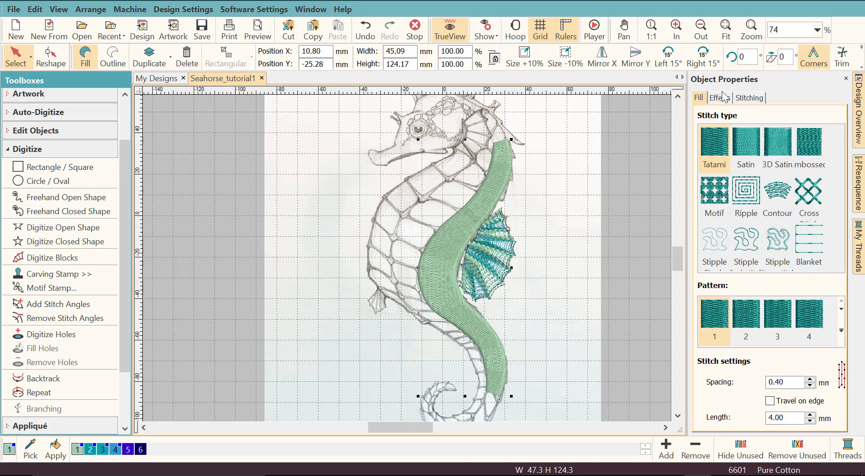
pyautogui.click(719, 98)
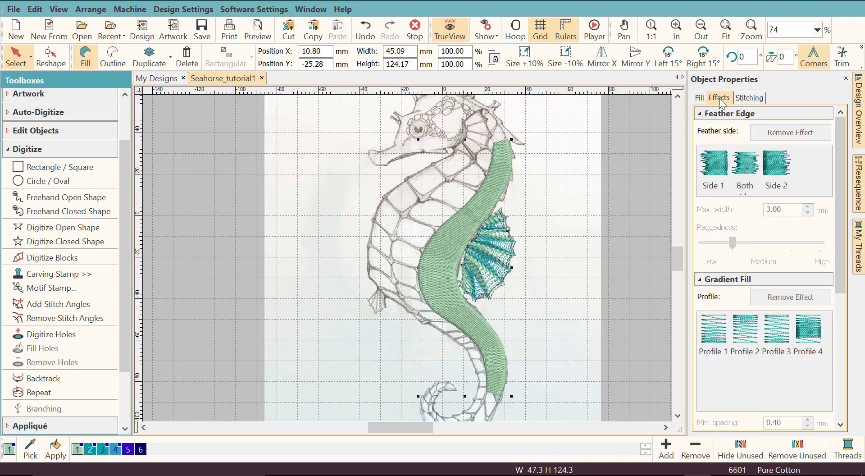
pyautogui.click(745, 171)
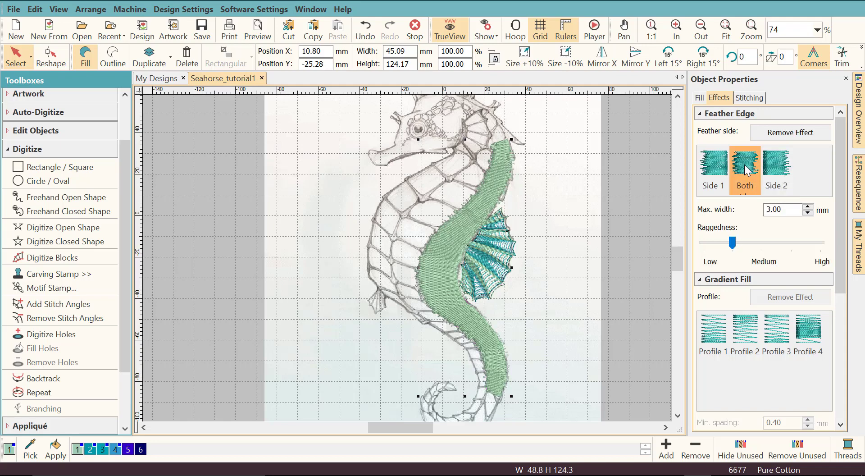
pyautogui.click(785, 332)
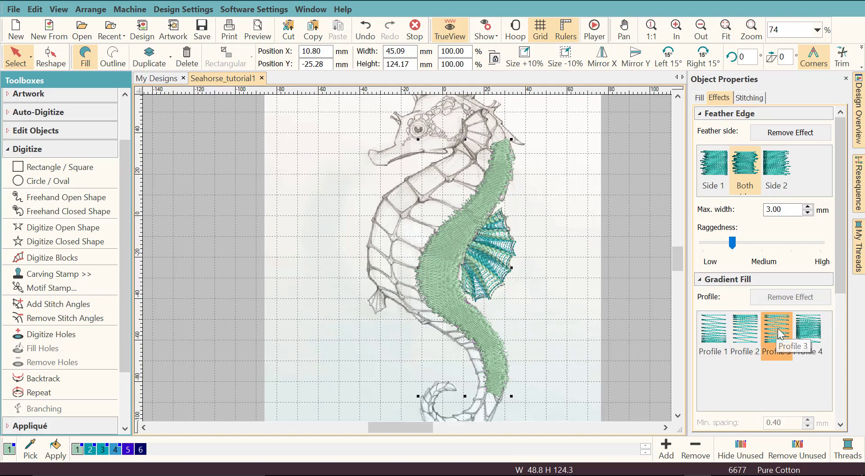
pyautogui.click(749, 97)
pyautogui.click(701, 131)
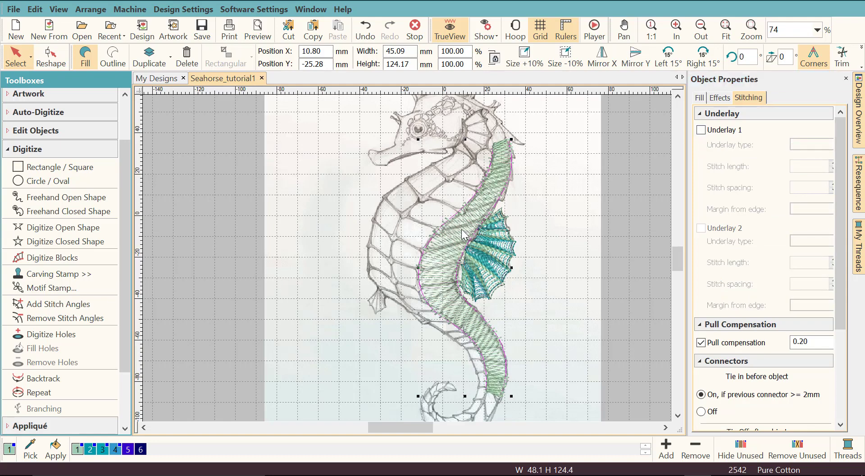
# Step: Recolour the selected band with thread swatch 6, Dark Indigo
pyautogui.click(141, 449)
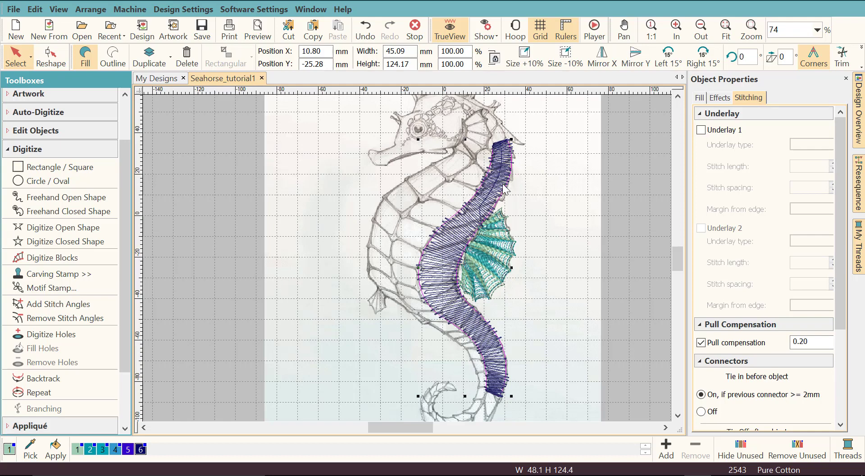
# Step: Reshape the navy band's outline beside the fin and at its top corner
pyautogui.click(55, 63)
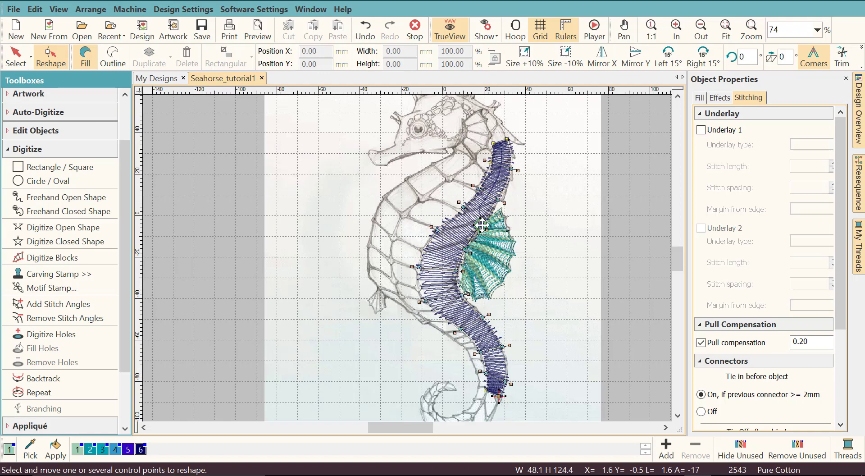
pyautogui.moveTo(482, 224); pyautogui.dragTo(480, 218)
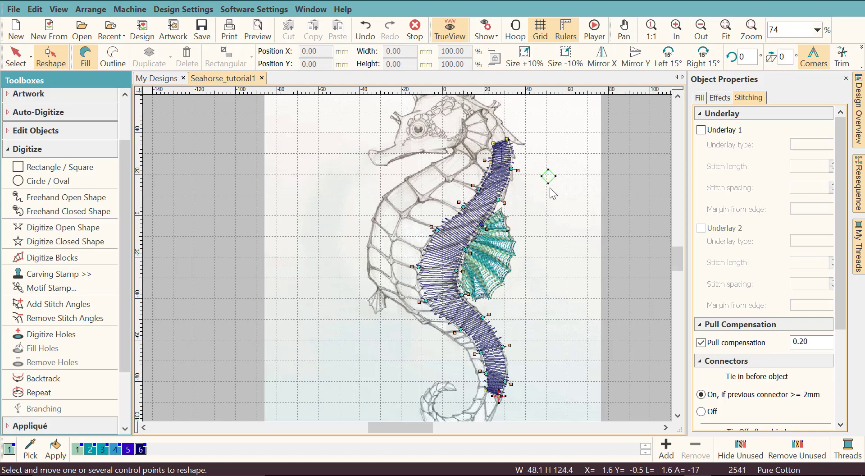
pyautogui.click(493, 144)
pyautogui.click(16, 56)
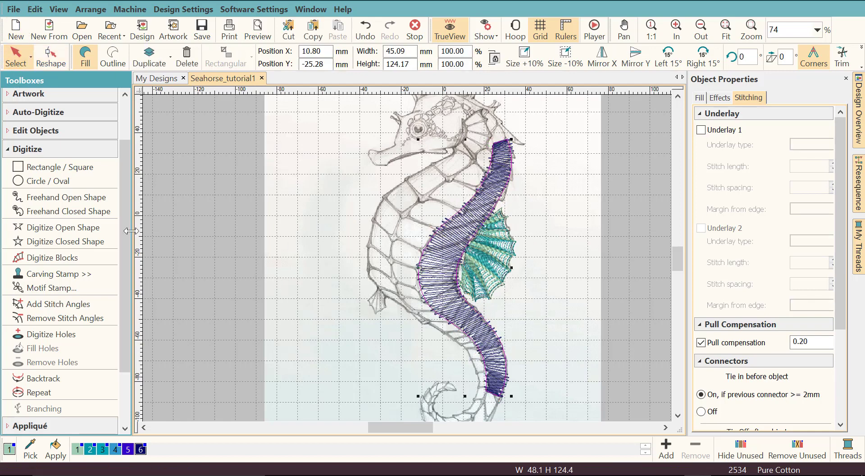
# Step: Start a new block shape with paired points from the neck down to beside the fin
pyautogui.click(40, 262)
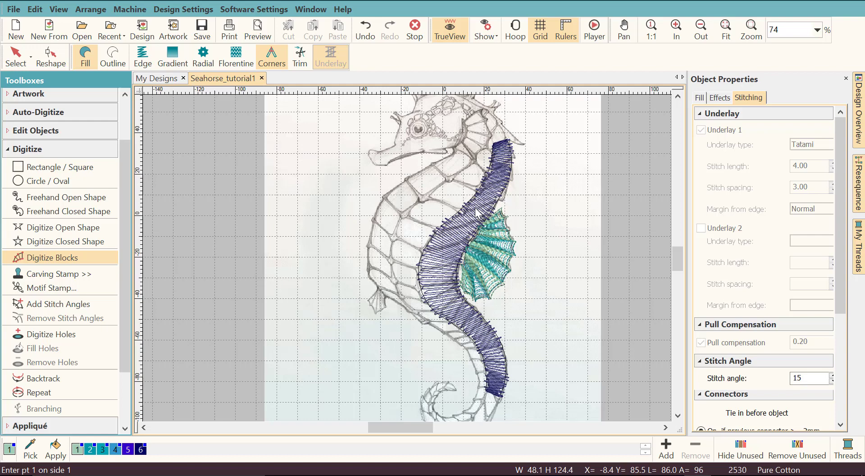
pyautogui.click(483, 156)
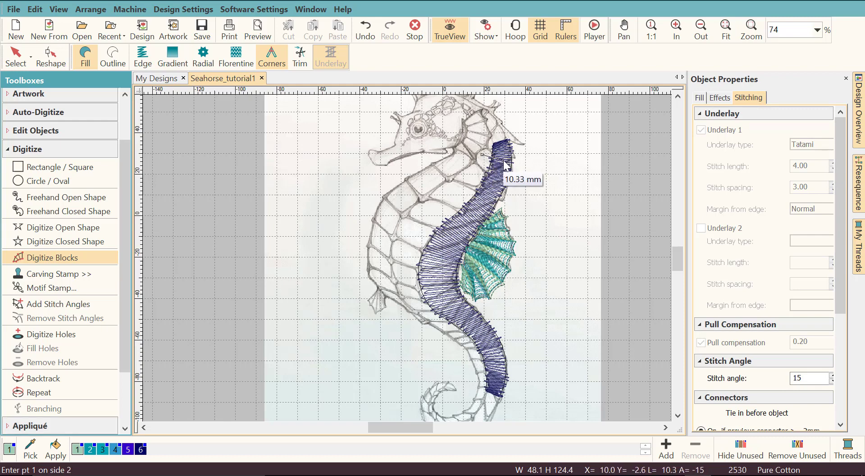
pyautogui.click(507, 162)
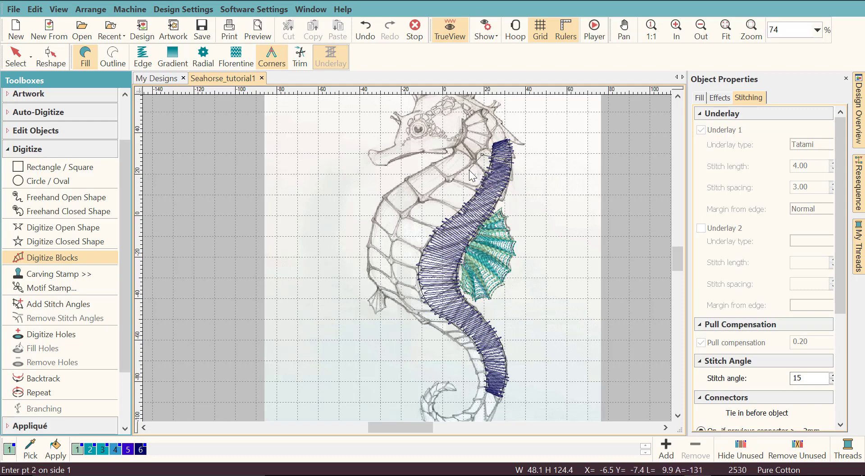
pyautogui.click(469, 170)
pyautogui.click(500, 194)
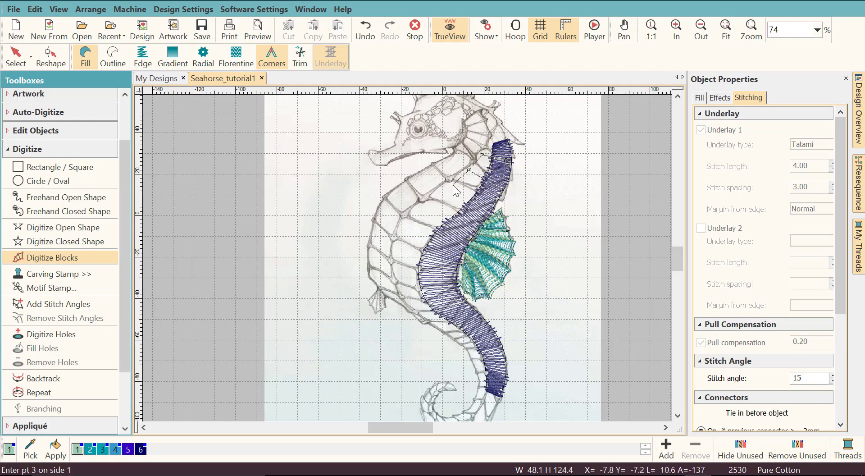
pyautogui.click(491, 223)
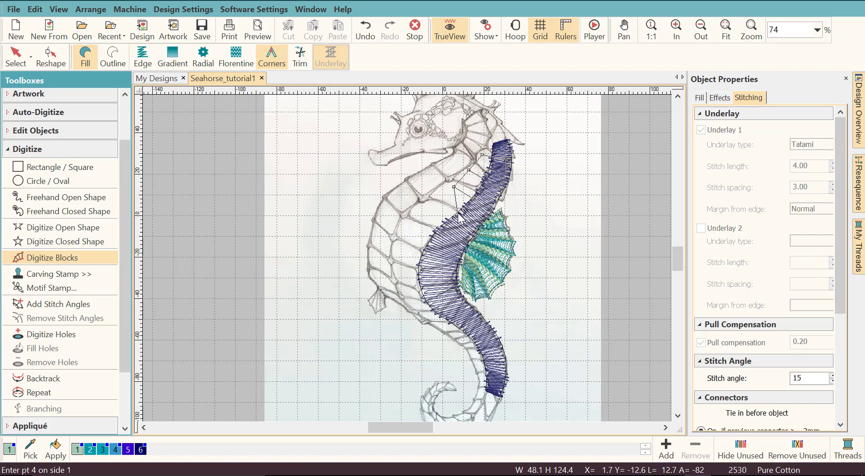
pyautogui.click(438, 208)
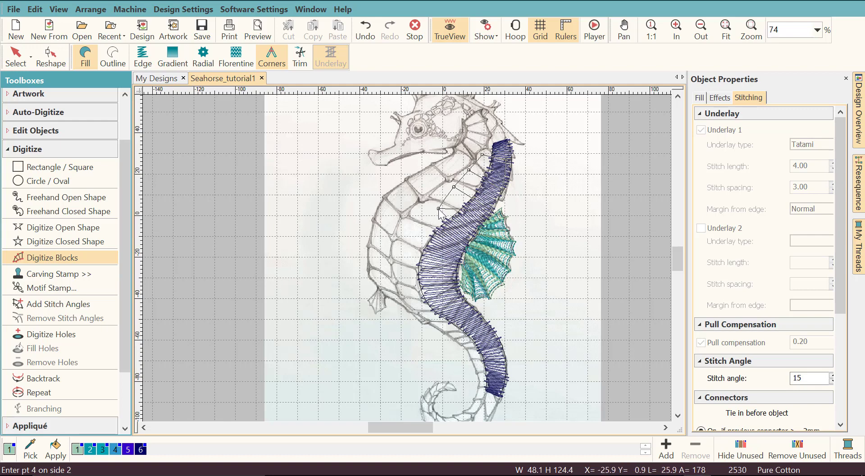
pyautogui.click(478, 240)
pyautogui.click(416, 235)
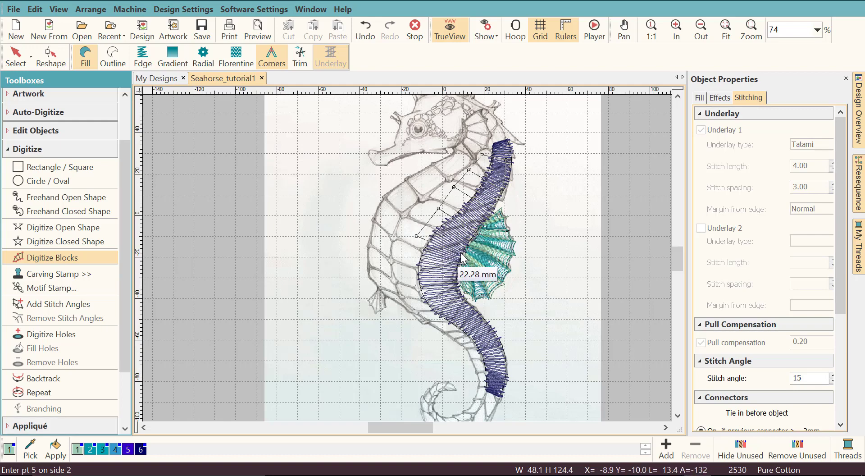
pyautogui.click(457, 262)
pyautogui.click(403, 271)
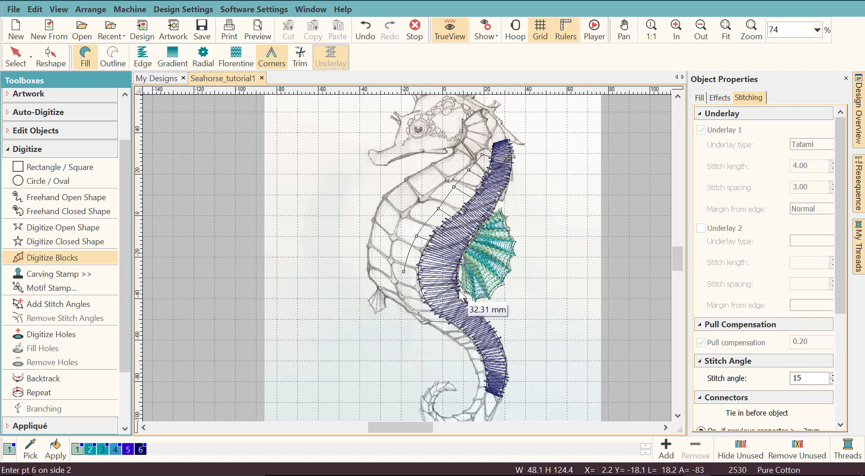
pyautogui.click(454, 272)
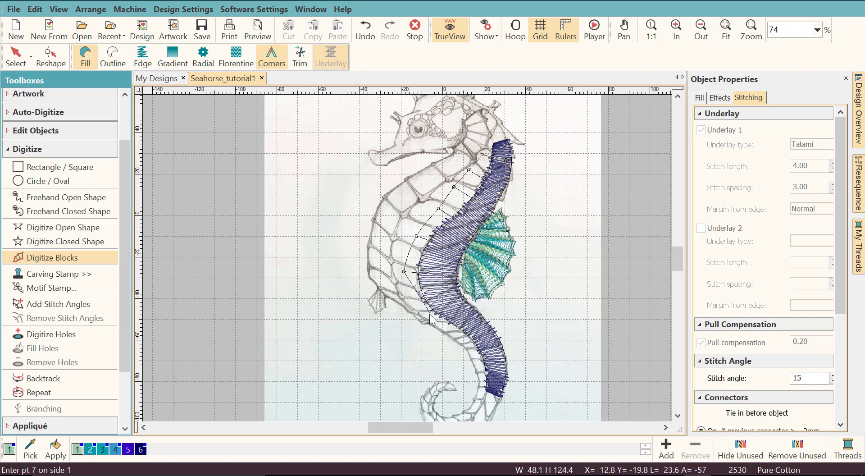
# Step: Continue the body shape's points down the belly and tail into the tail tip
pyautogui.click(427, 312)
pyautogui.click(461, 292)
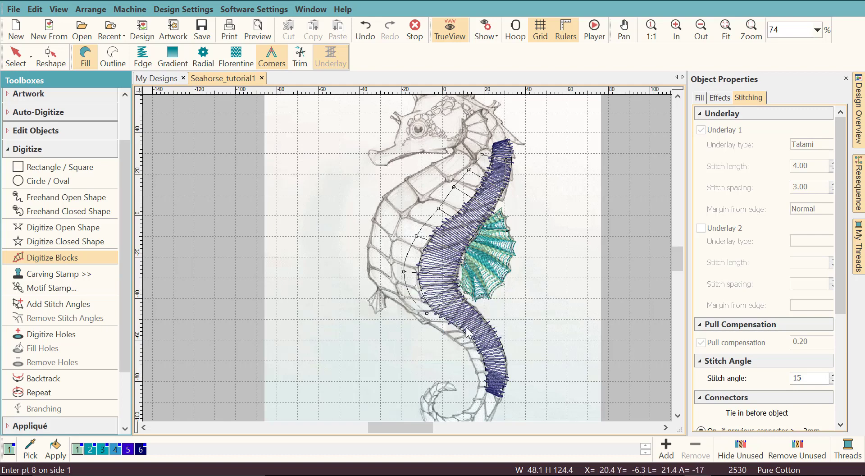
pyautogui.click(457, 335)
pyautogui.click(484, 317)
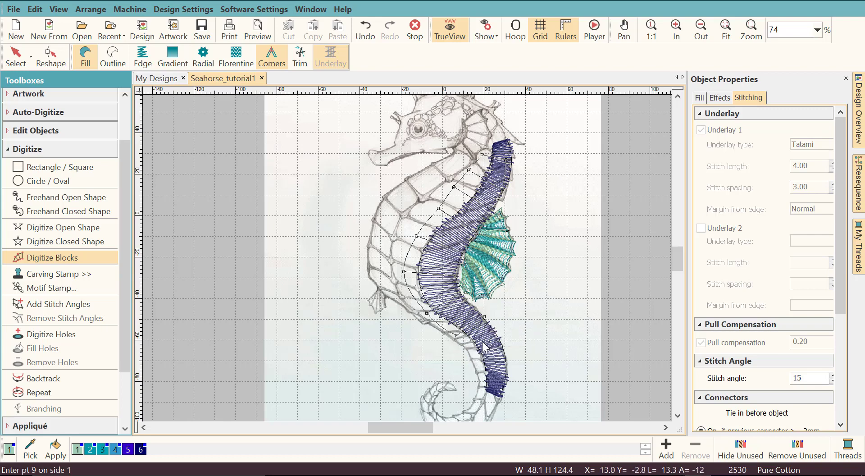
pyautogui.click(467, 344)
pyautogui.click(493, 325)
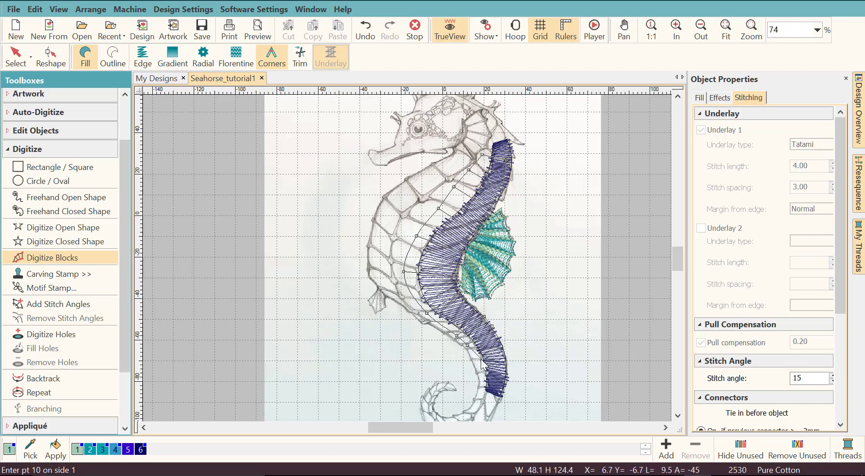
pyautogui.click(474, 359)
pyautogui.click(502, 350)
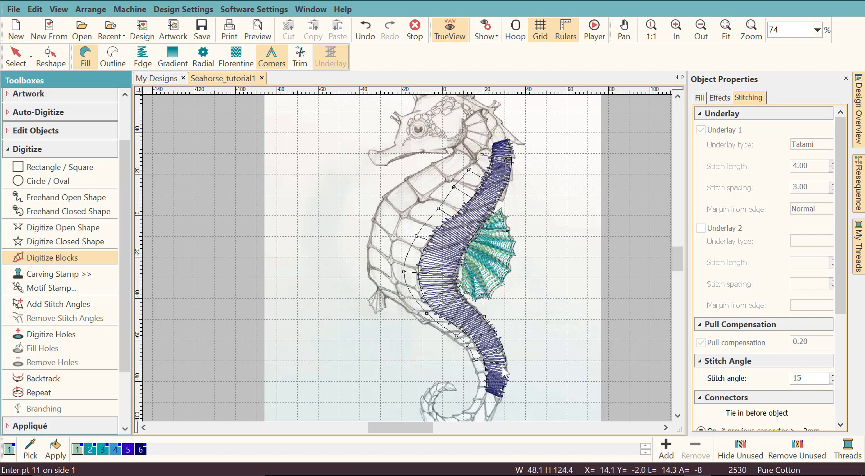
pyautogui.click(481, 376)
pyautogui.click(507, 384)
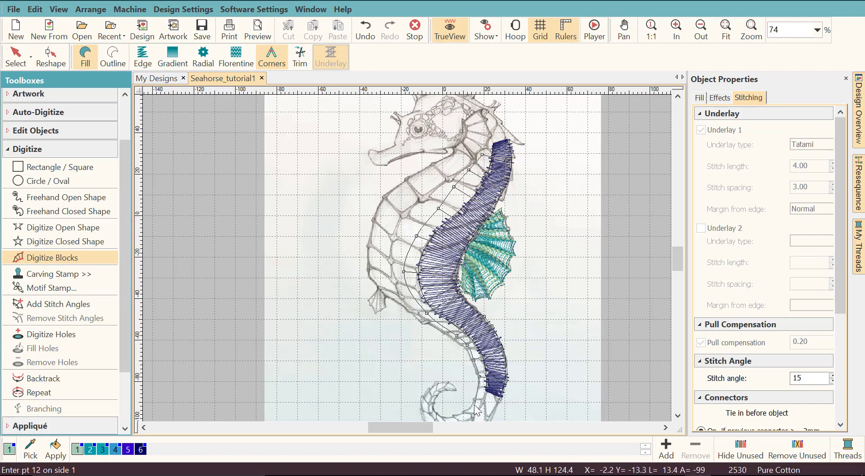
pyautogui.click(475, 410)
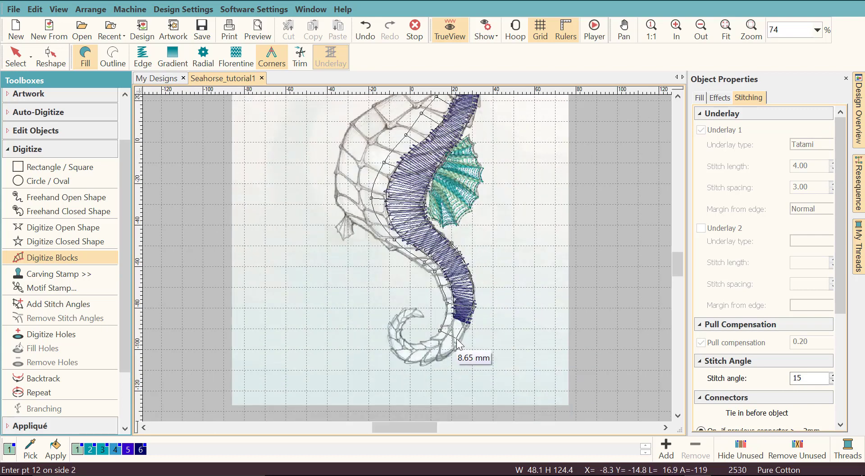
pyautogui.click(440, 348)
pyautogui.click(431, 338)
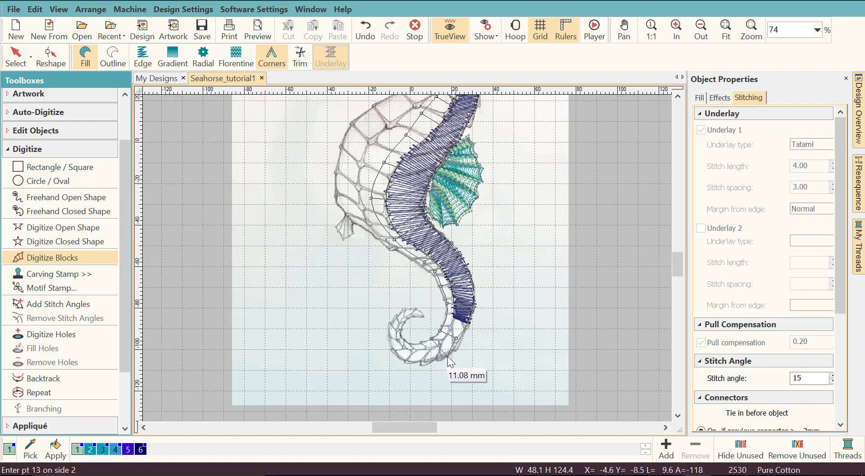
pyautogui.click(442, 354)
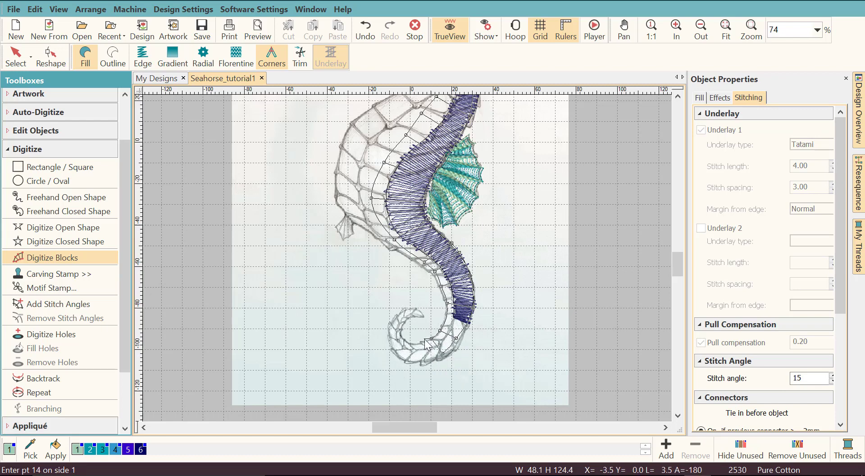
pyautogui.click(423, 341)
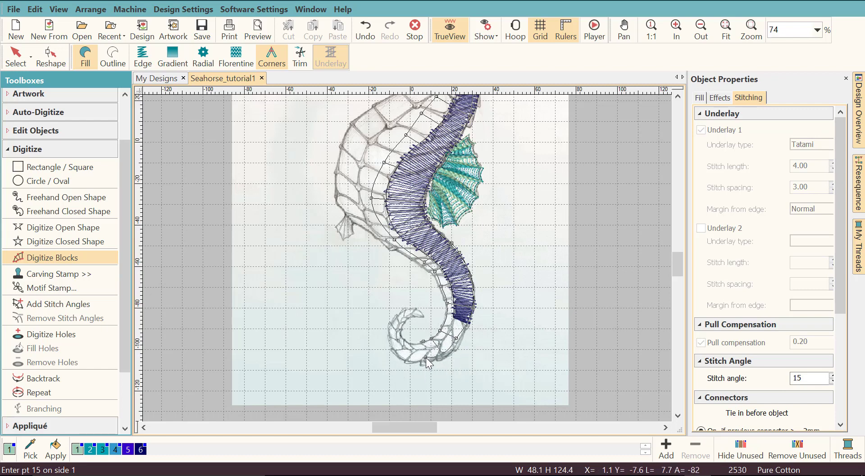
# Step: Finish the traced body shape and select it
pyautogui.press('Return')
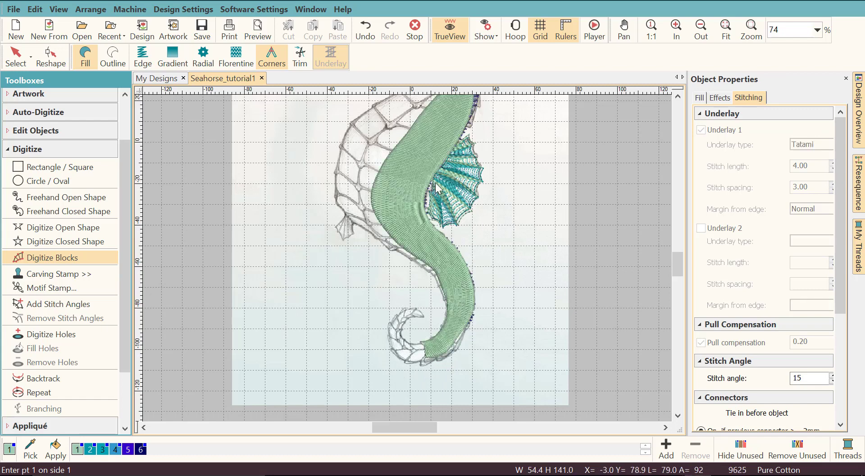
pyautogui.moveTo(677, 264); pyautogui.dragTo(676, 261)
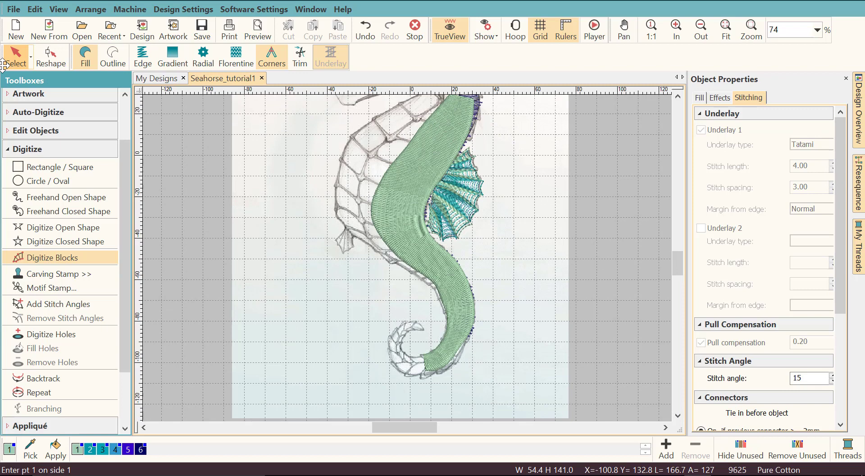
pyautogui.click(20, 64)
pyautogui.click(428, 166)
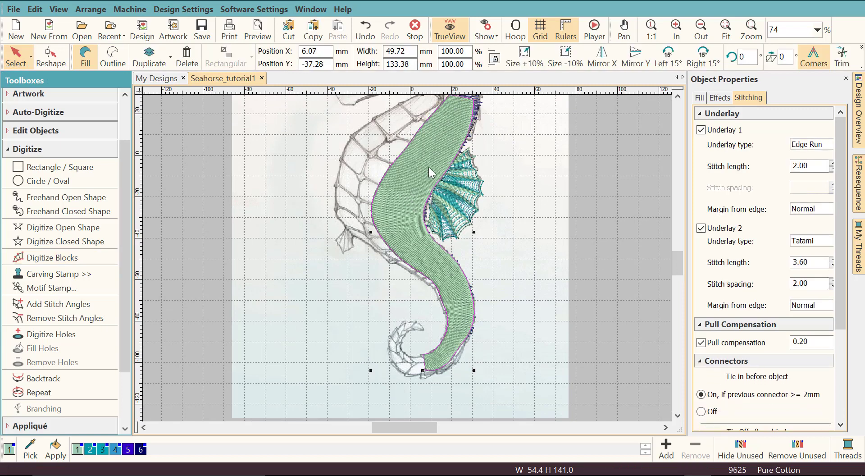
# Step: Give the body shape Feather Edge Both, Gradient Fill Profile 3 and no Underlay 1
pyautogui.click(699, 97)
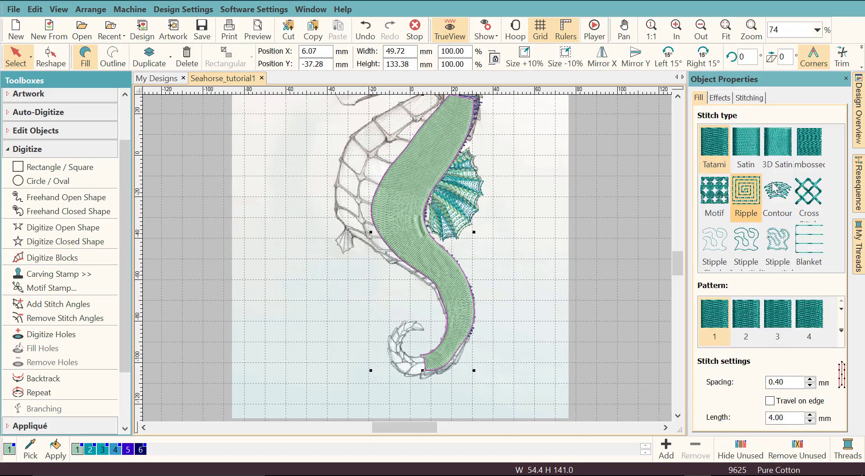
pyautogui.click(719, 97)
pyautogui.click(746, 164)
pyautogui.click(746, 165)
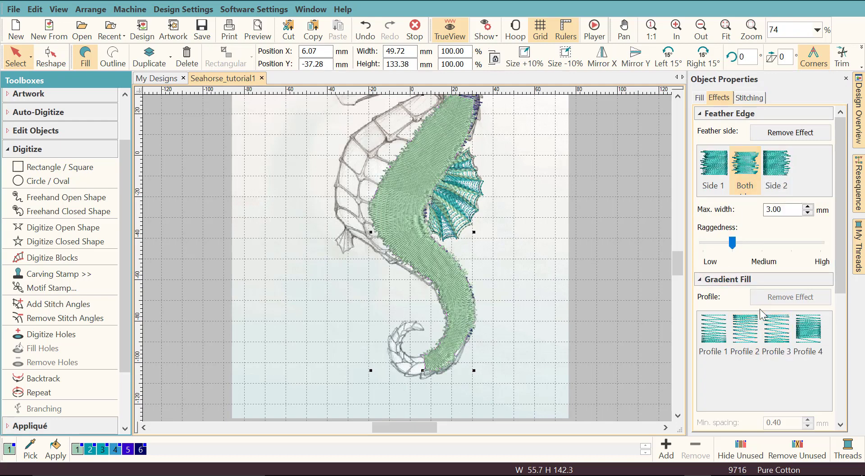
pyautogui.click(777, 336)
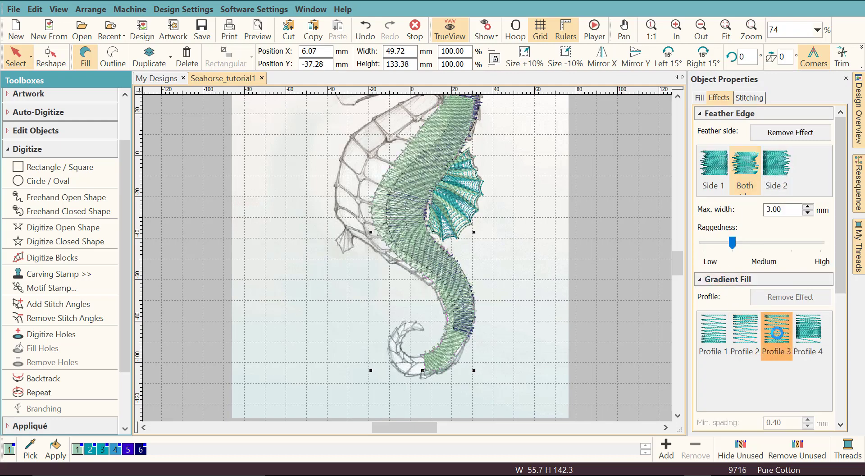
pyautogui.click(740, 98)
pyautogui.click(701, 131)
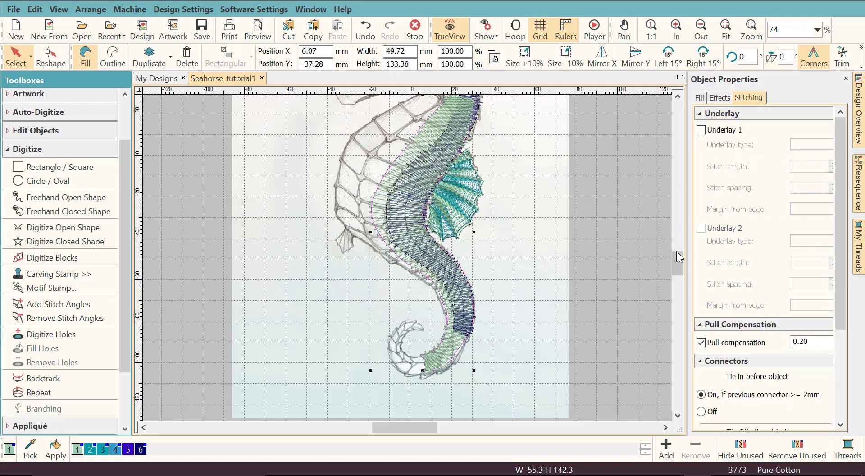
pyautogui.scroll(3, 677, 251)
pyautogui.click(51, 56)
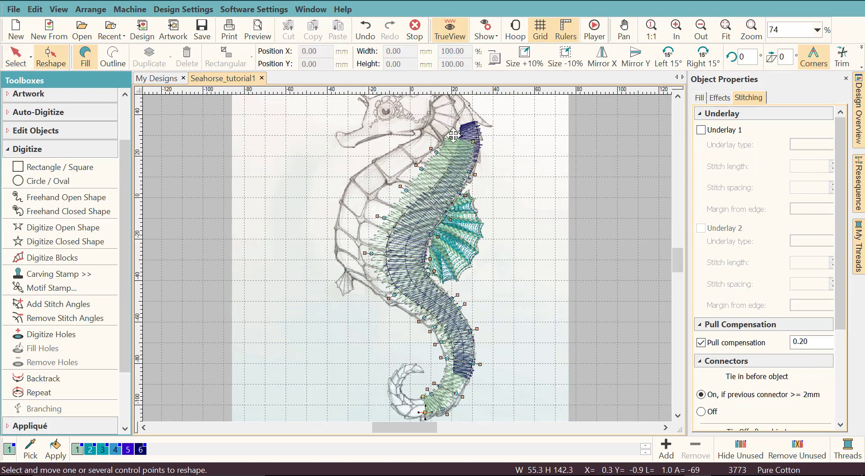
# Step: Nudge the body shape's top point near the head and its tail-tip point
pyautogui.moveTo(453, 134); pyautogui.dragTo(450, 136)
pyautogui.scroll(-3, 424, 411)
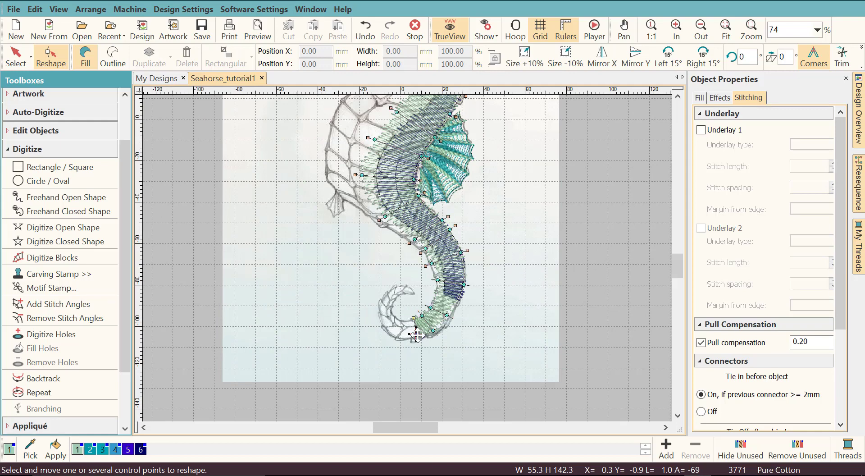
pyautogui.moveTo(419, 337); pyautogui.dragTo(418, 337)
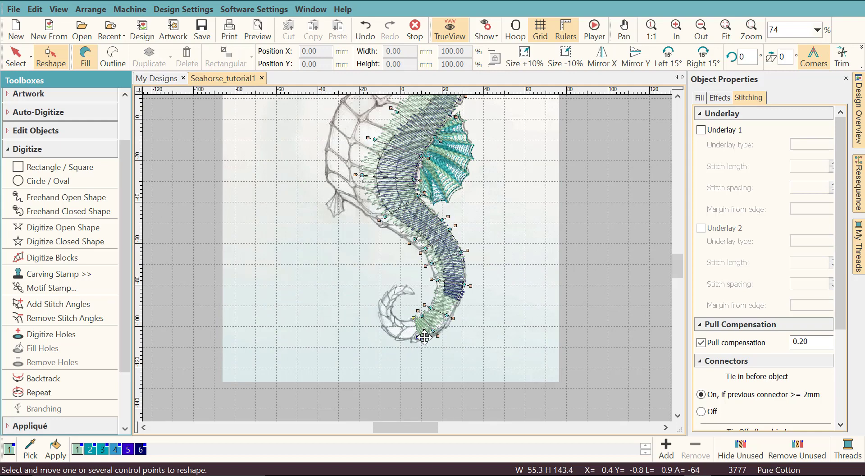
pyautogui.moveTo(676, 269); pyautogui.dragTo(675, 264)
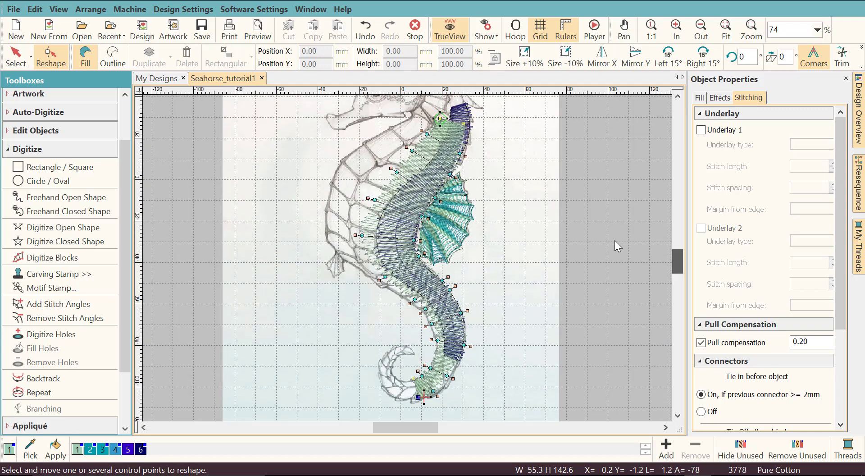
pyautogui.click(13, 62)
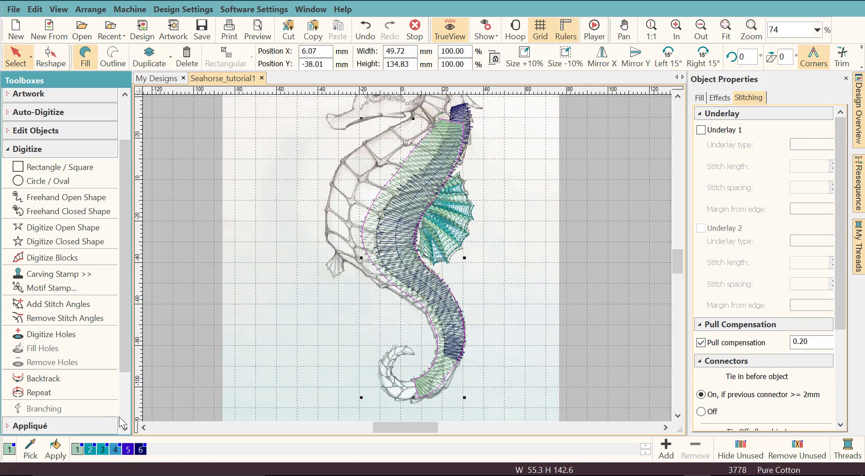
# Step: Recolour the body shape with thread swatch 5, Royal Blue
pyautogui.click(129, 449)
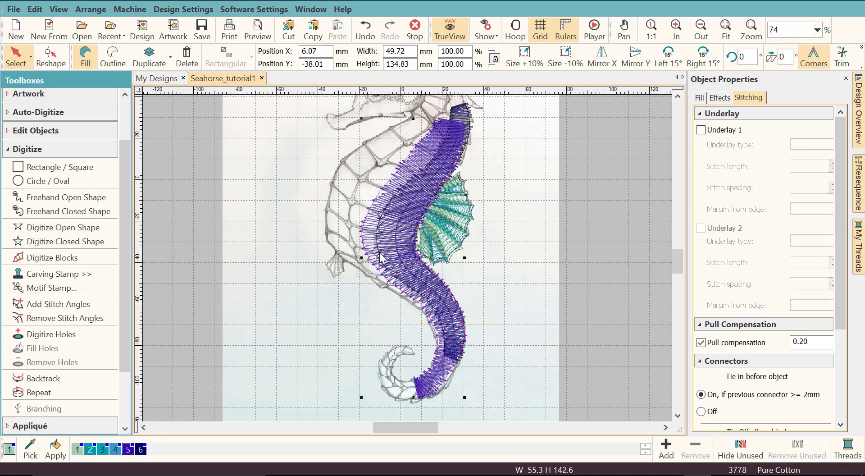
# Step: Start a block shape at the neck and place paired edge points down the chest and belly
pyautogui.click(42, 260)
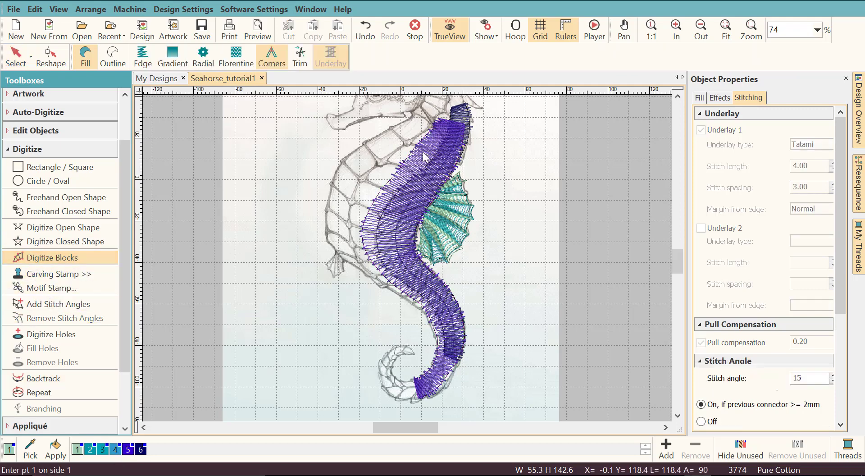
pyautogui.click(428, 102)
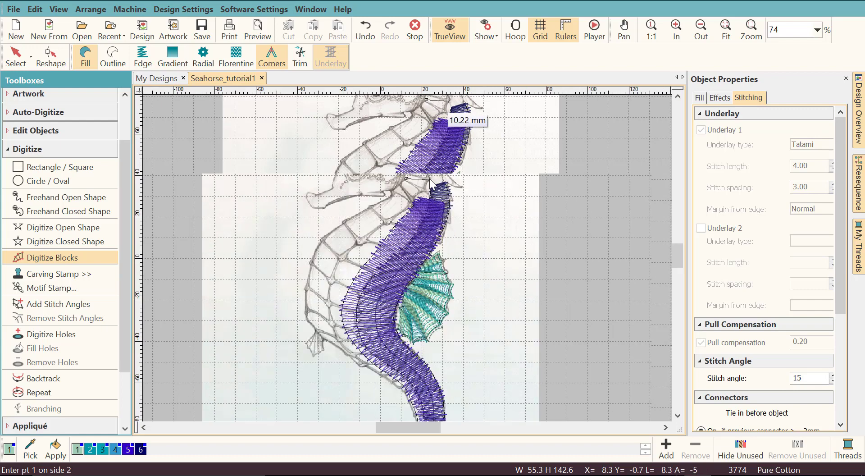
pyautogui.click(438, 172)
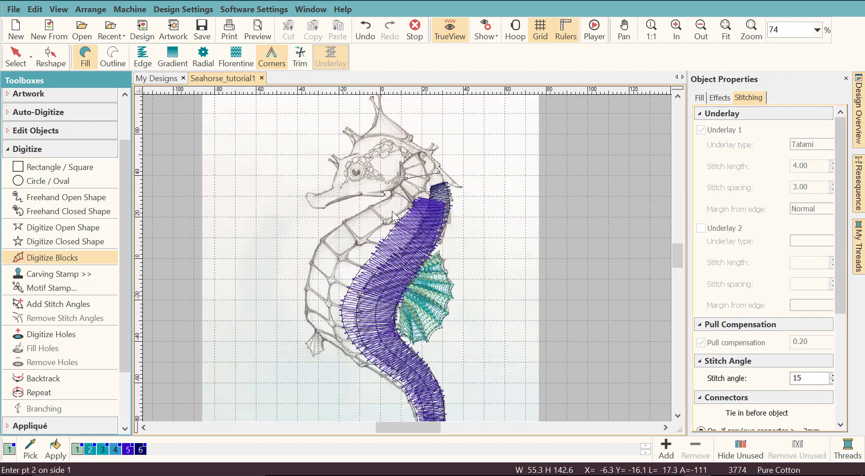
pyautogui.click(393, 209)
pyautogui.click(422, 230)
pyautogui.click(368, 237)
pyautogui.click(400, 263)
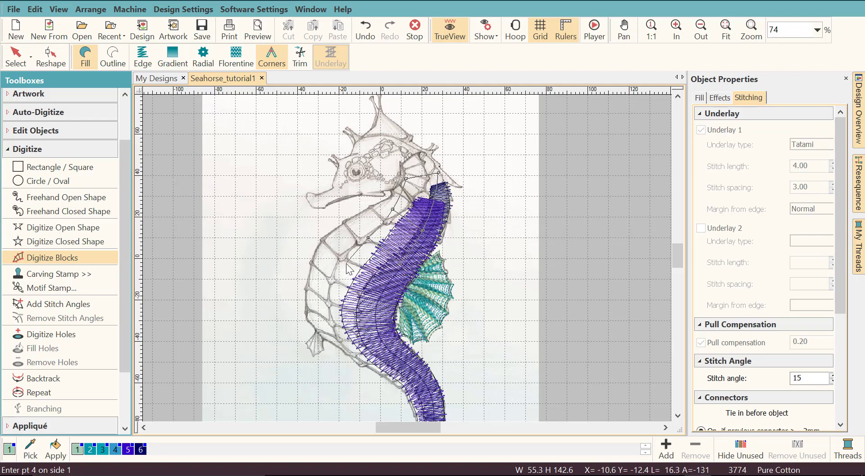
pyautogui.click(342, 260)
pyautogui.click(389, 288)
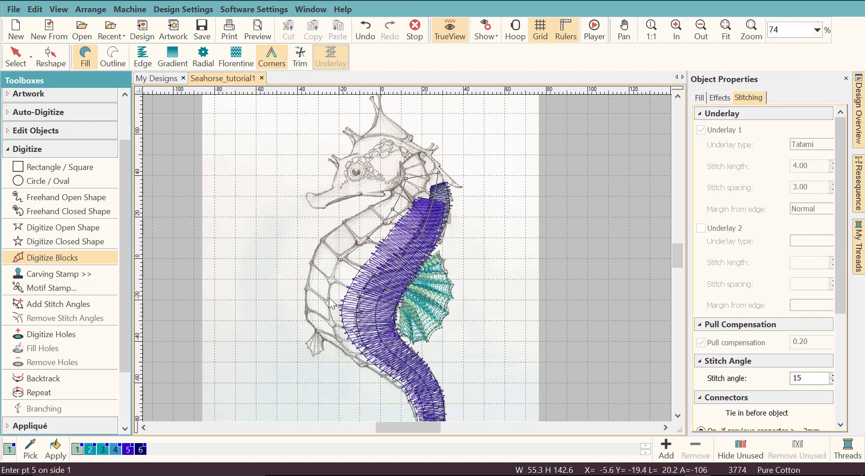
pyautogui.click(327, 293)
pyautogui.click(384, 304)
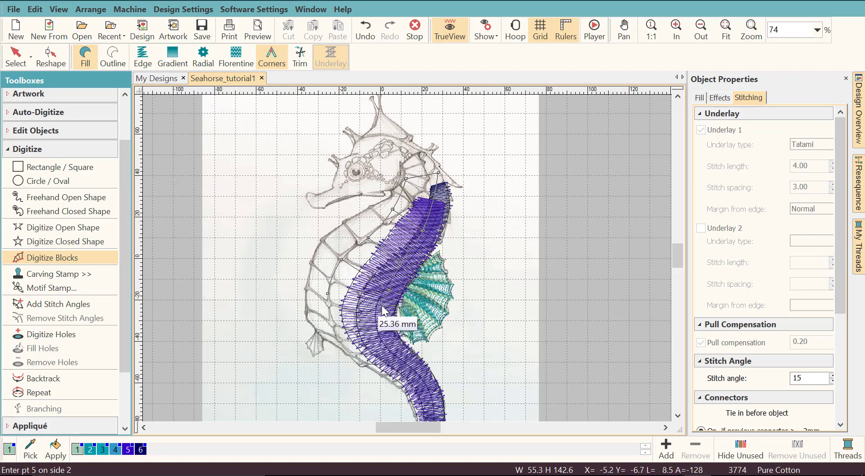
# Step: Continue the block's edge points from the lower belly into the tail curl and tip
pyautogui.click(338, 335)
pyautogui.click(386, 332)
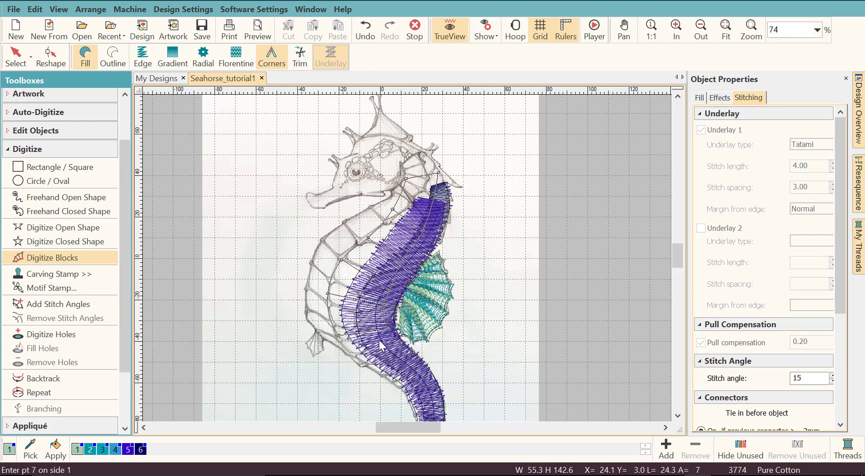
pyautogui.click(363, 363)
pyautogui.click(400, 356)
pyautogui.click(392, 383)
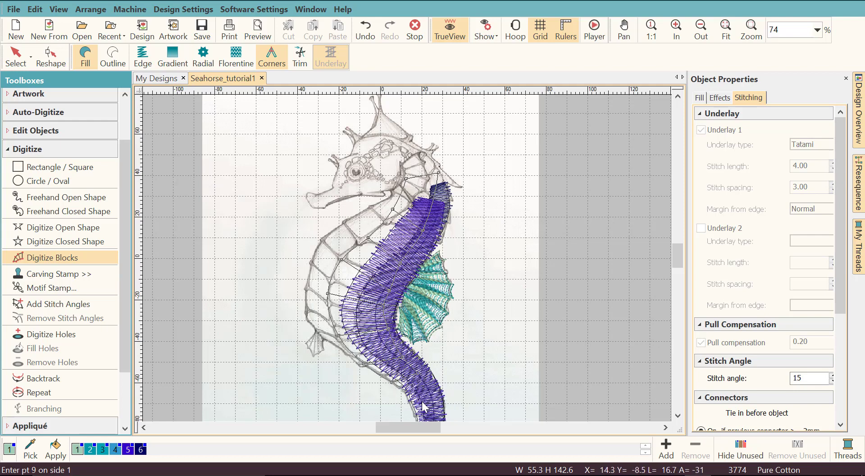
pyautogui.click(402, 324)
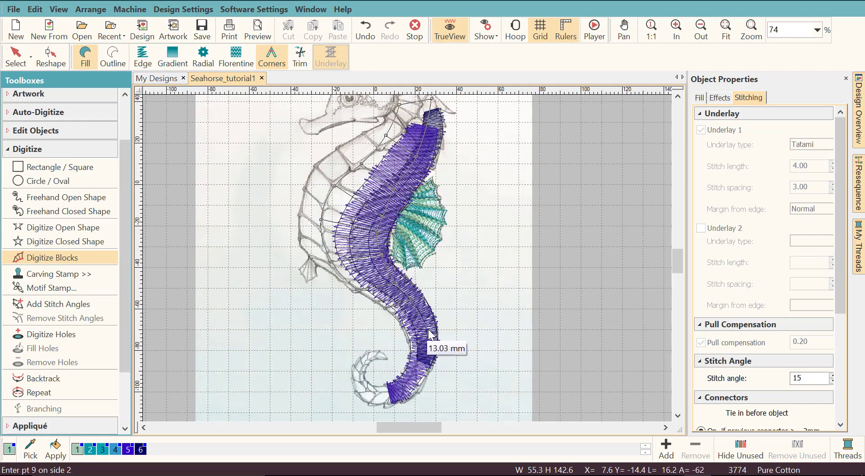
pyautogui.click(411, 360)
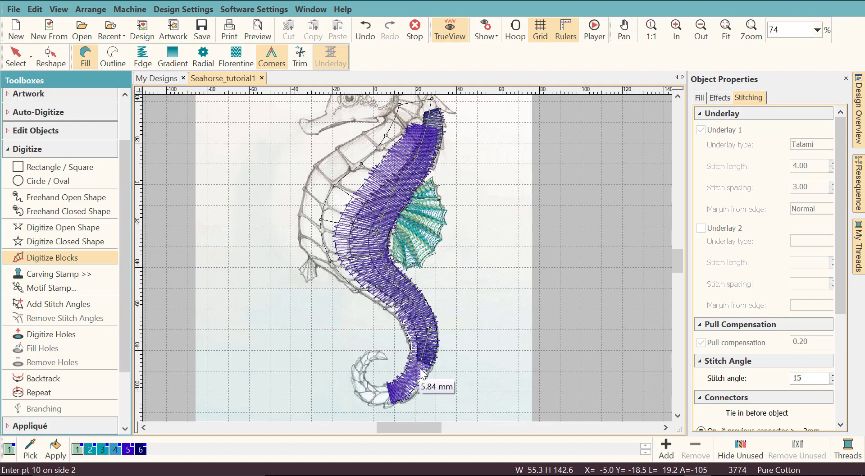
pyautogui.click(416, 375)
pyautogui.click(397, 386)
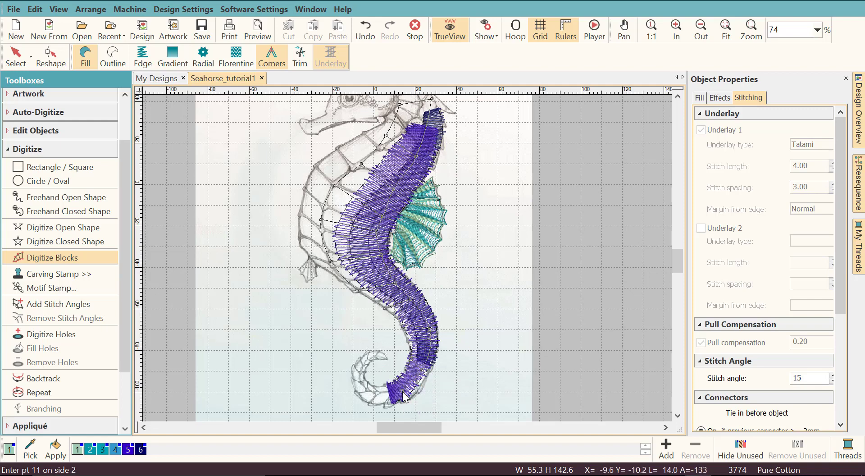
pyautogui.click(379, 385)
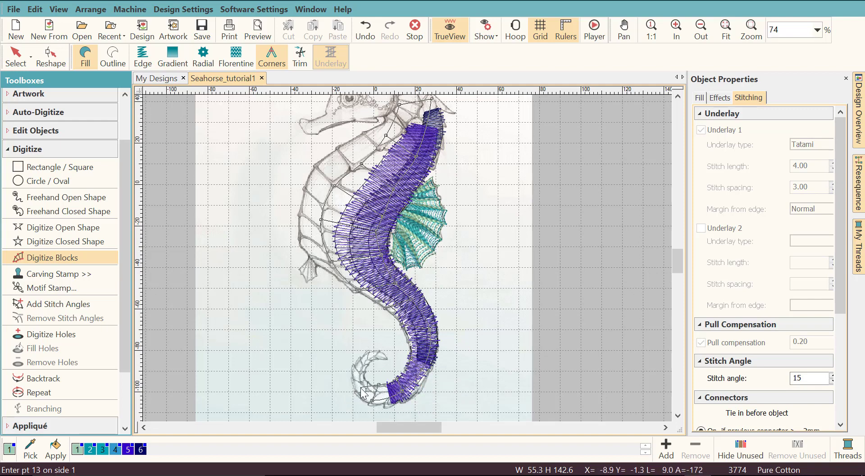
pyautogui.click(362, 372)
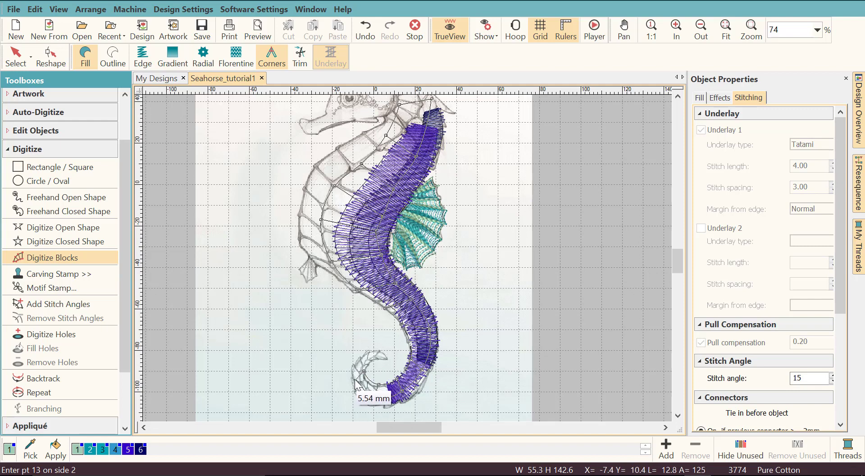
pyautogui.click(356, 376)
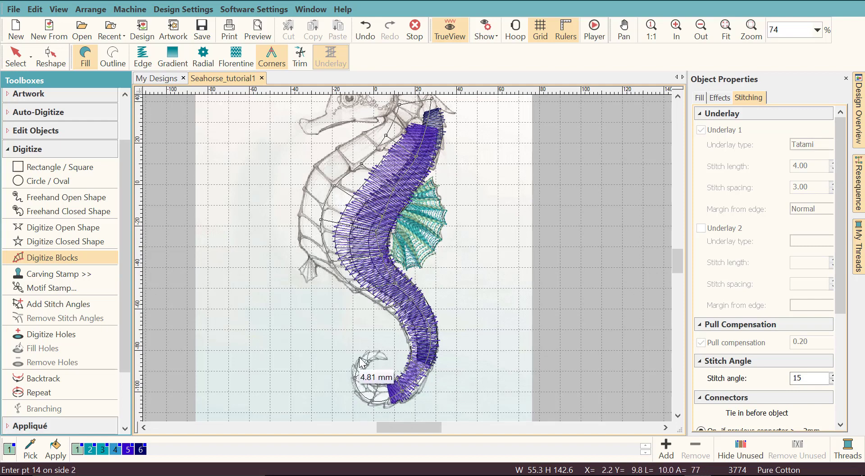
pyautogui.click(360, 357)
# Step: Finish the green body block and turn off Underlay 1 and Underlay 2
pyautogui.press('Return')
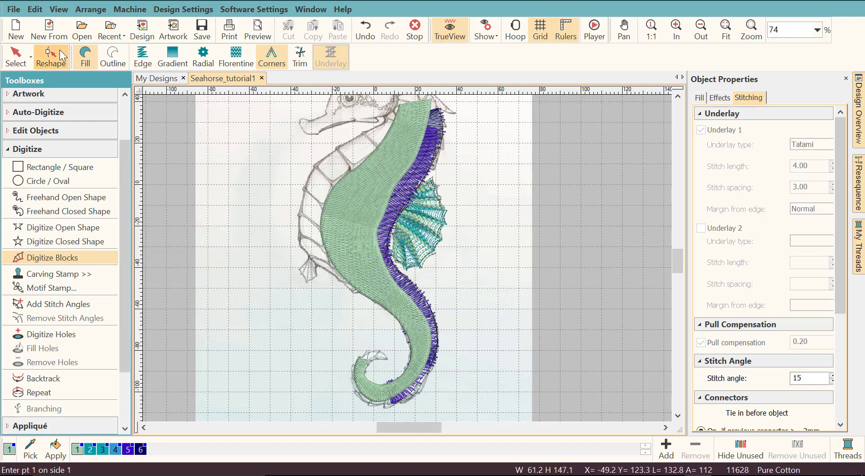
pyautogui.click(24, 56)
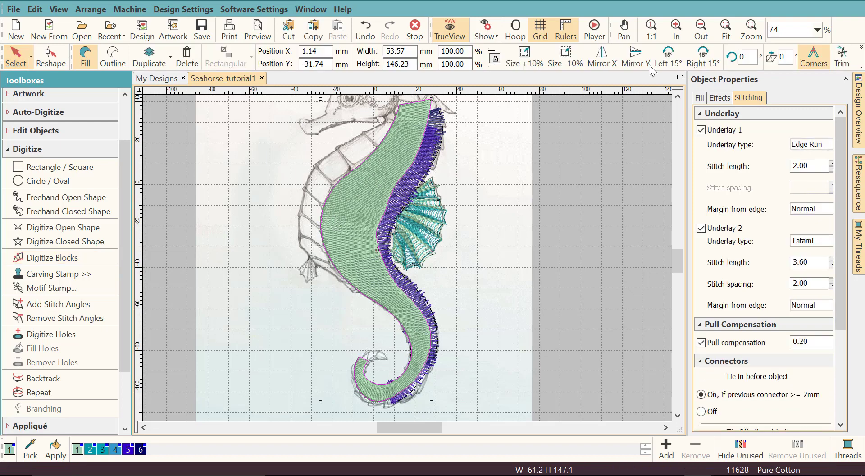
pyautogui.click(700, 131)
pyautogui.click(701, 228)
# Step: Give the body block Feather Edge Both and Gradient Fill Profile 3
pyautogui.click(719, 97)
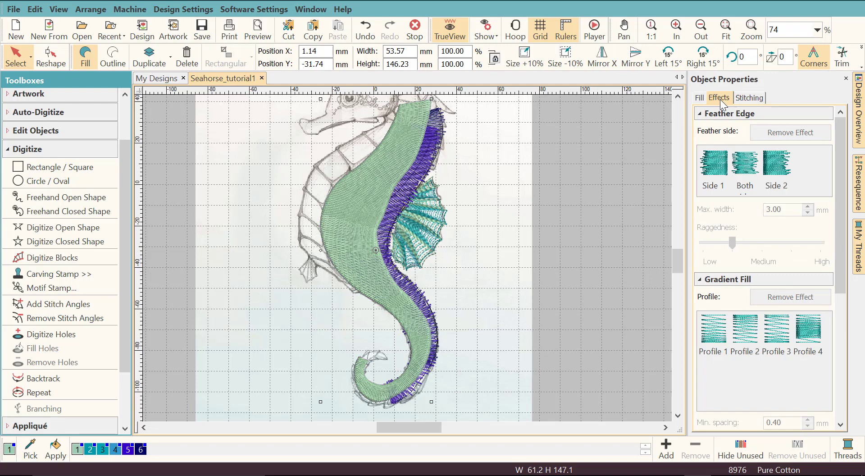
pyautogui.click(744, 169)
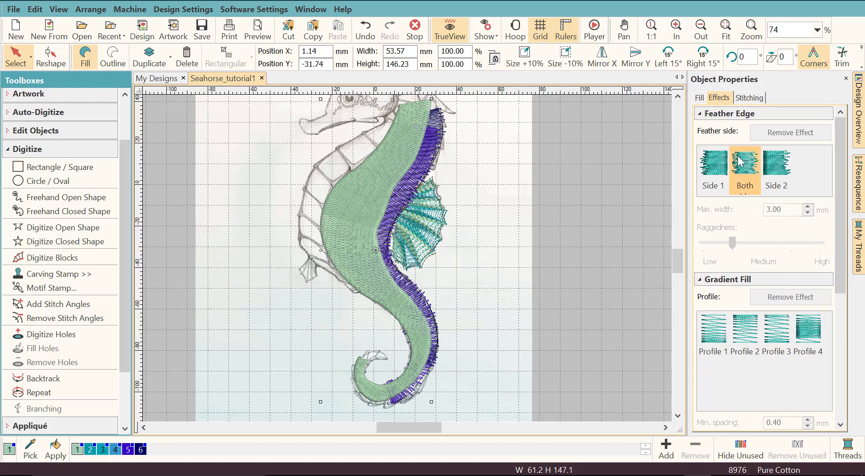
pyautogui.click(776, 338)
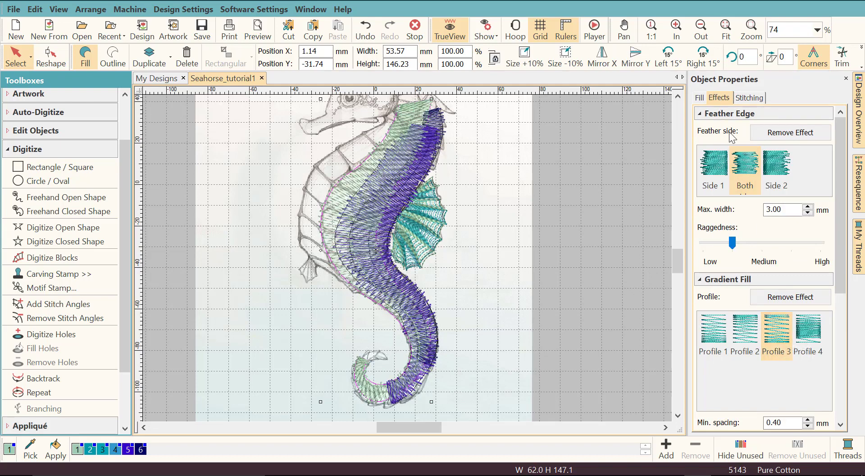
pyautogui.click(41, 60)
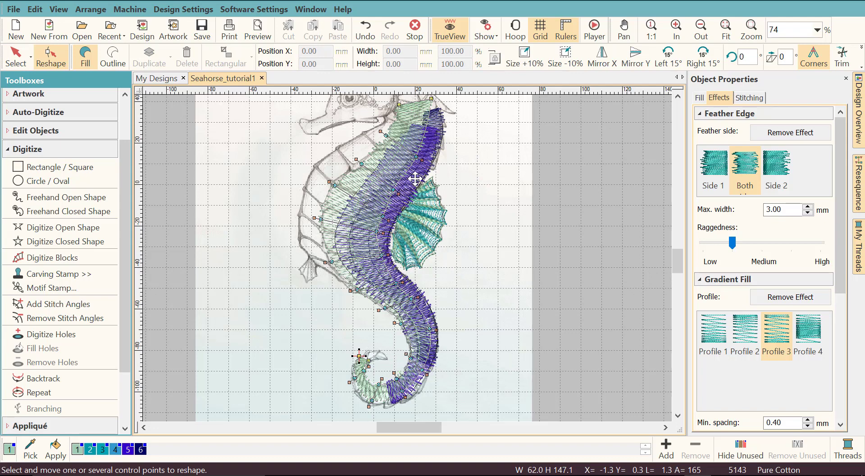
# Step: Pull the body shape's top point toward the head and recolour it with teal swatch 4
pyautogui.scroll(3, 403, 117)
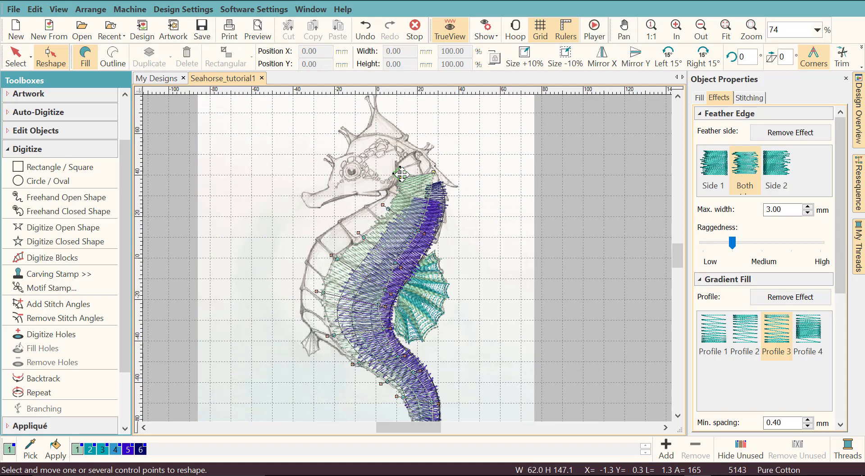
pyautogui.moveTo(402, 178); pyautogui.dragTo(401, 178)
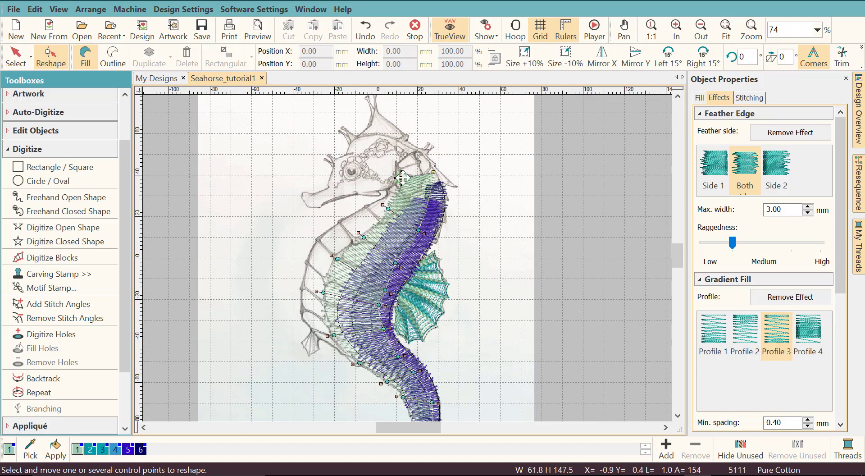
pyautogui.click(116, 449)
pyautogui.click(16, 56)
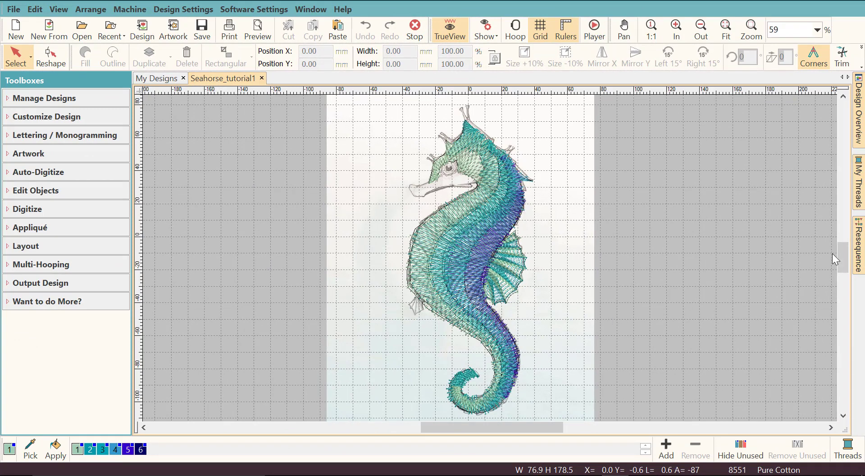
pyautogui.click(858, 259)
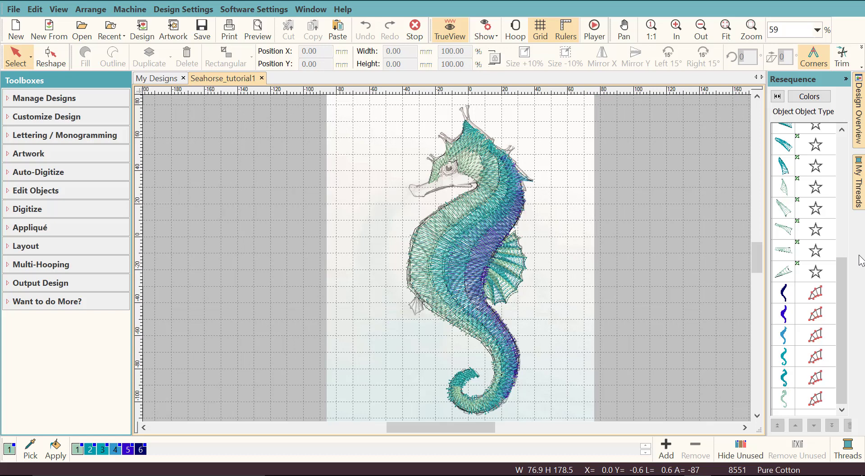
pyautogui.click(784, 295)
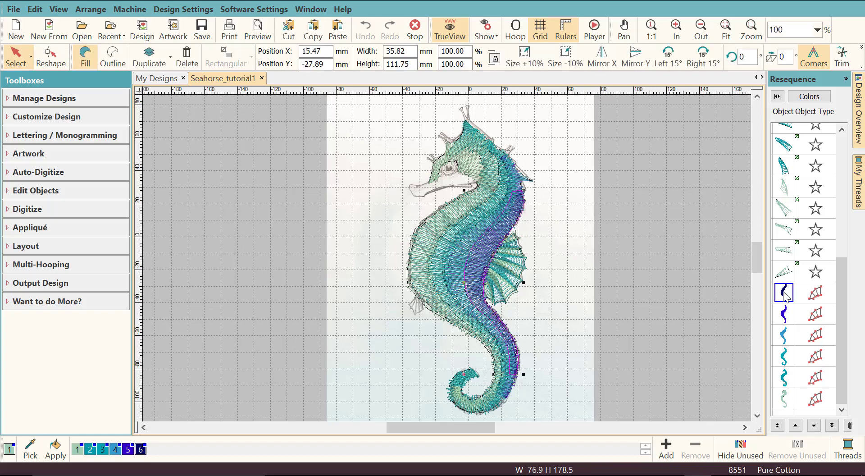
pyautogui.click(784, 315)
pyautogui.click(785, 336)
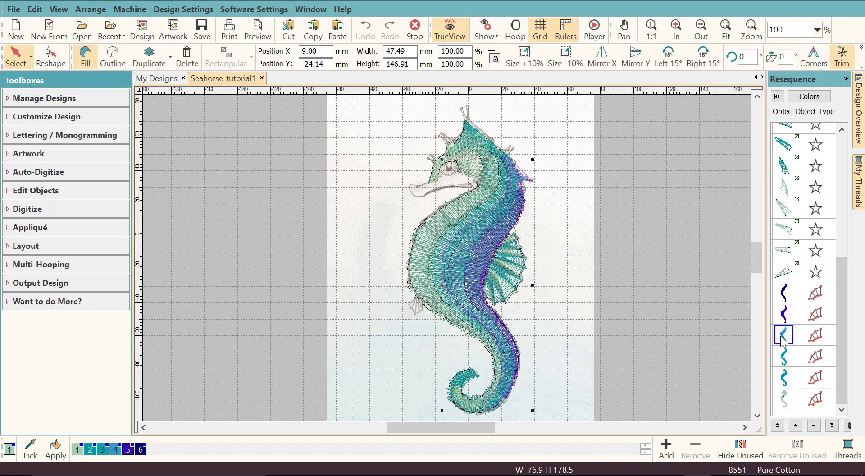
pyautogui.click(784, 360)
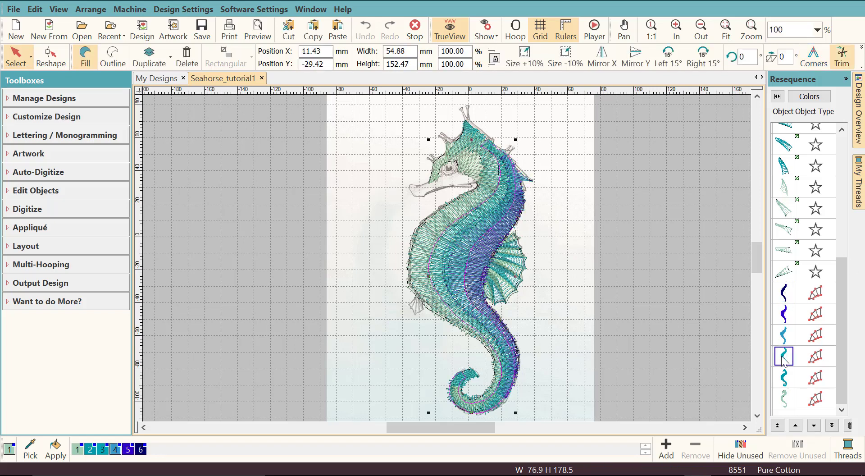
pyautogui.click(784, 379)
pyautogui.click(784, 399)
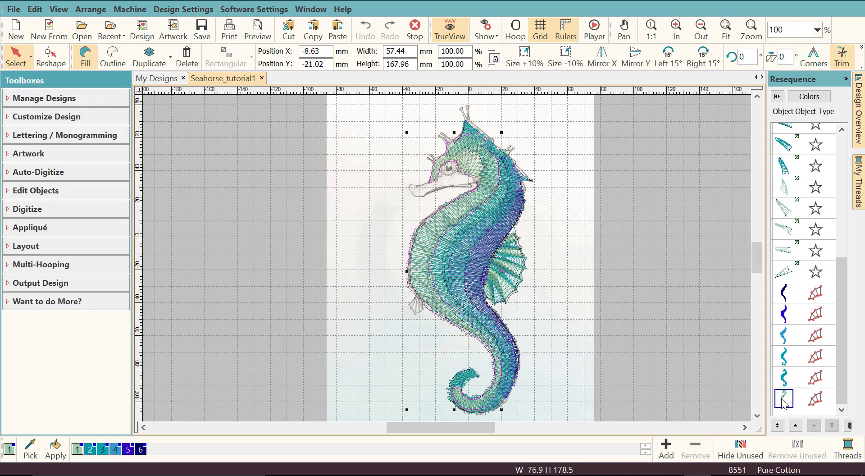
pyautogui.click(380, 208)
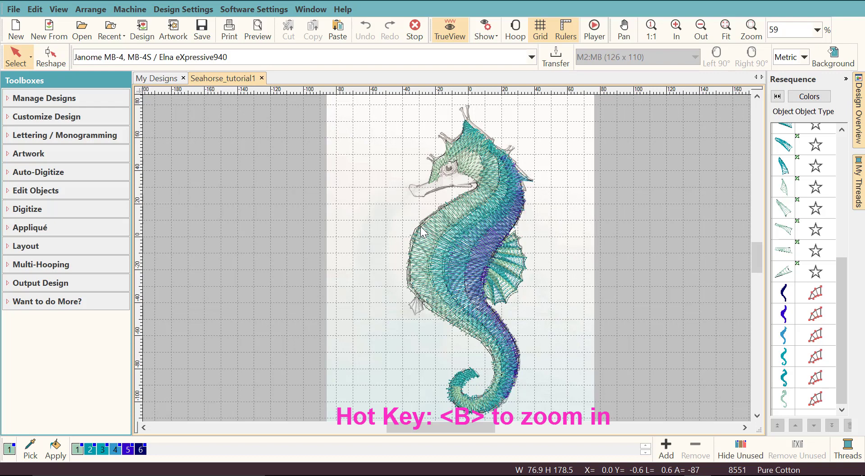
# Step: Zoom into the seahorse head, hide the Resequence list, and expand the Digitize toolbox
pyautogui.press('b')
pyautogui.moveTo(367, 125); pyautogui.dragTo(499, 221)
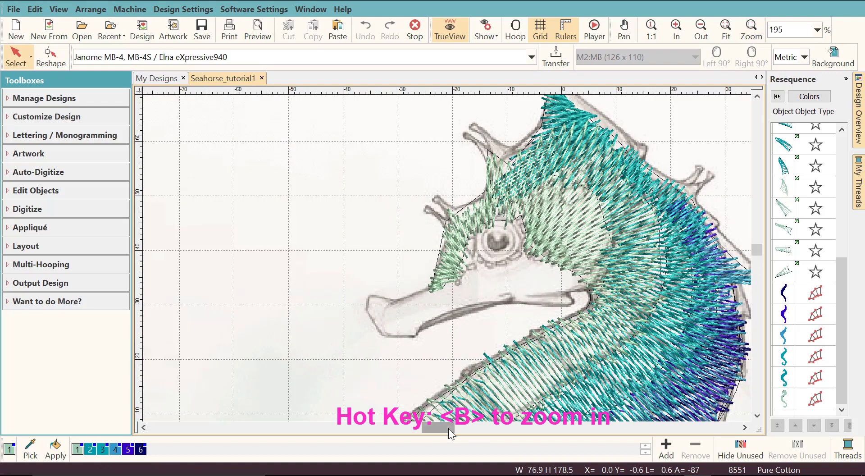
pyautogui.moveTo(444, 426); pyautogui.dragTo(453, 427)
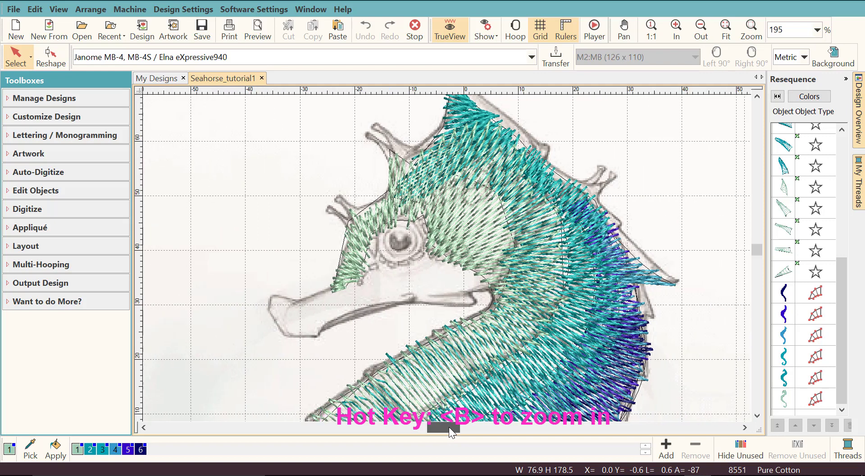
pyautogui.click(845, 79)
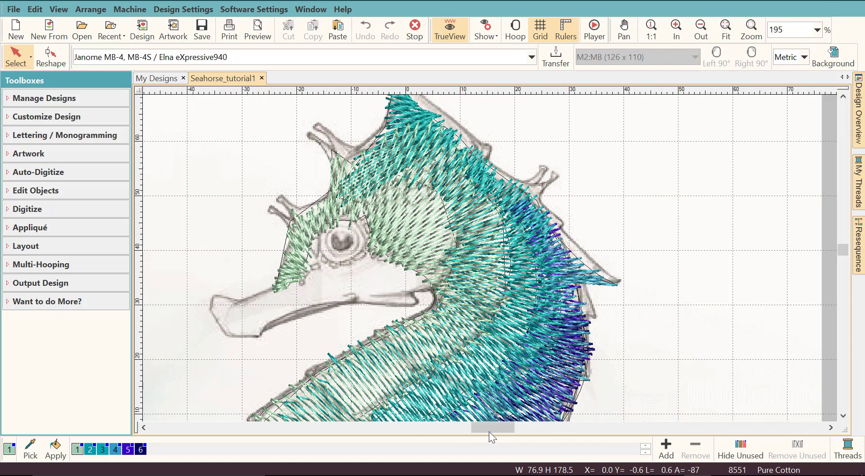
pyautogui.hscroll(-2, 489, 431)
pyautogui.hscroll(-2, 491, 427)
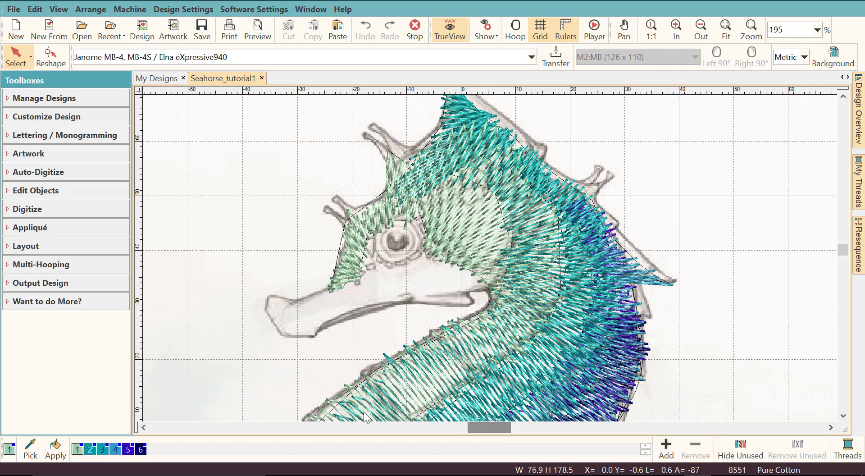
pyautogui.click(8, 214)
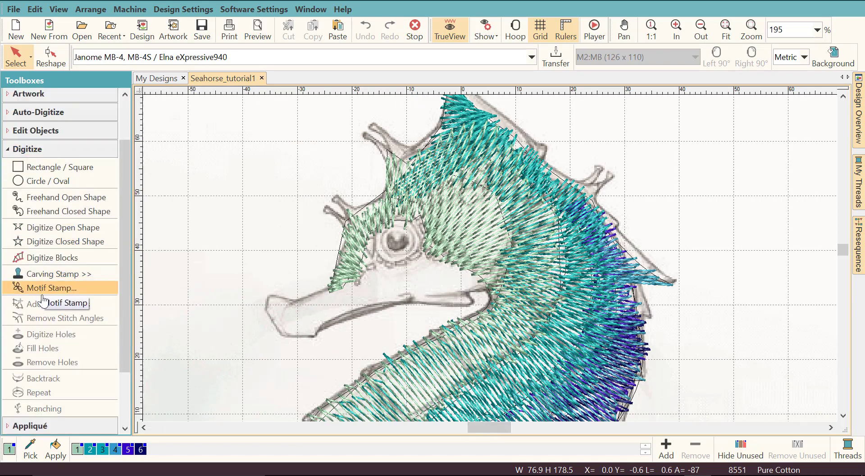
# Step: Begin a closed shape at the snout tip, tracing its underside and the back of the face
pyautogui.click(52, 246)
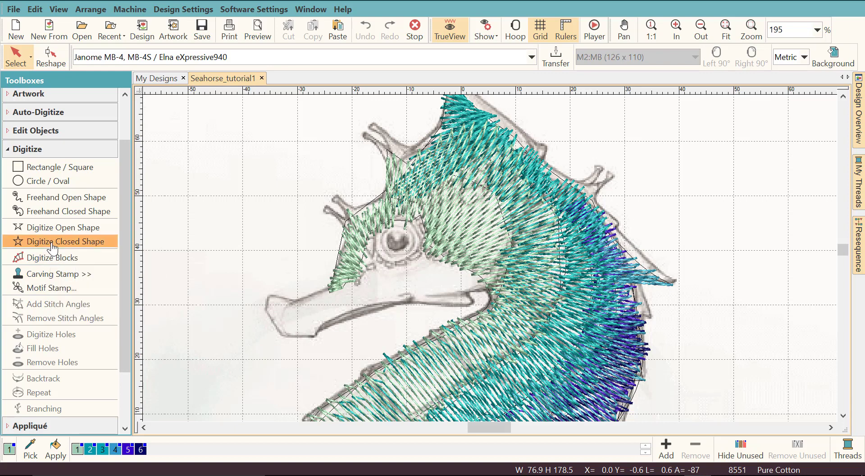
pyautogui.click(265, 308)
pyautogui.click(282, 335)
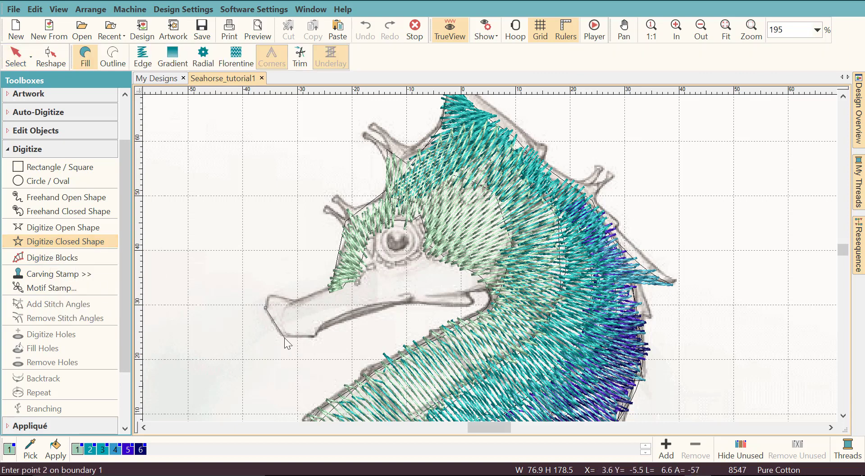
pyautogui.click(363, 309)
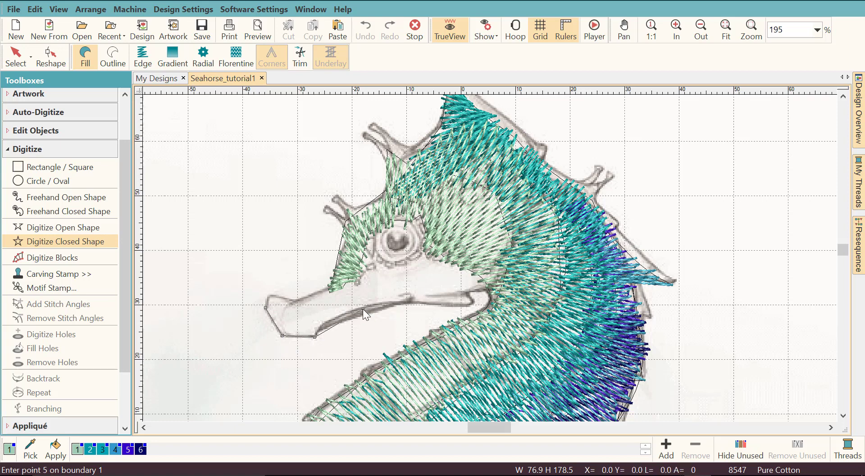
pyautogui.click(418, 300)
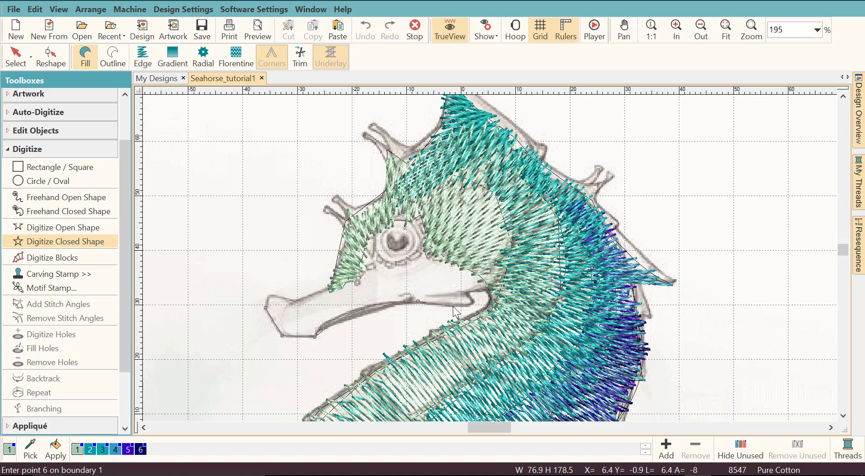
pyautogui.click(471, 302)
pyautogui.click(470, 287)
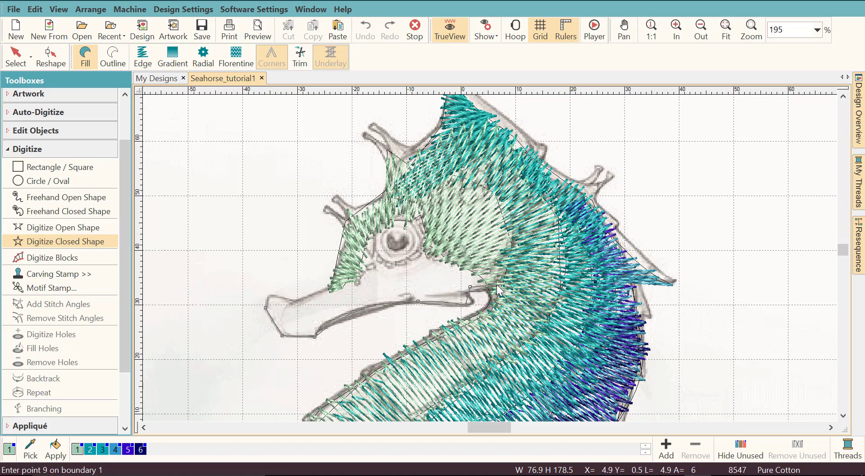
pyautogui.click(496, 285)
pyautogui.click(514, 231)
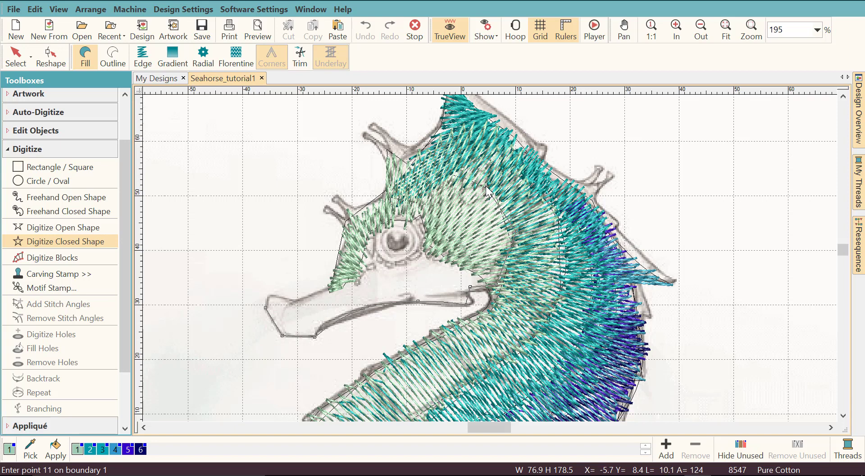
# Step: Trace the outline over the face top, around the eye, back to the snout, and close it
pyautogui.click(465, 179)
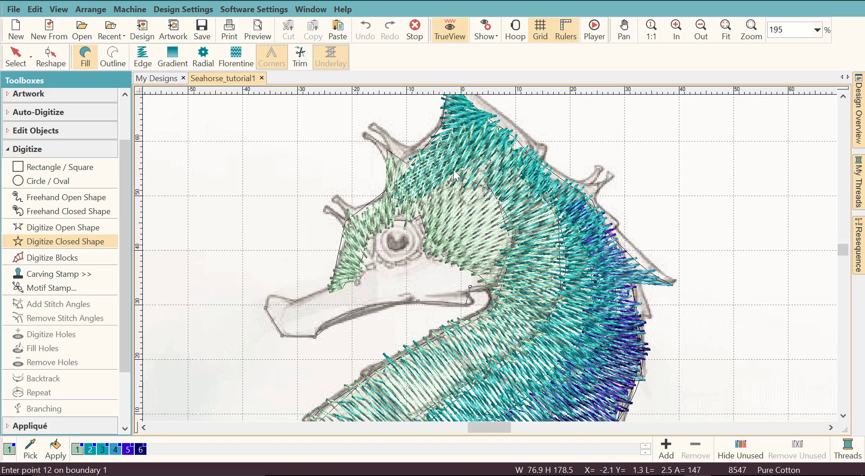
pyautogui.click(396, 211)
pyautogui.click(422, 259)
pyautogui.click(393, 268)
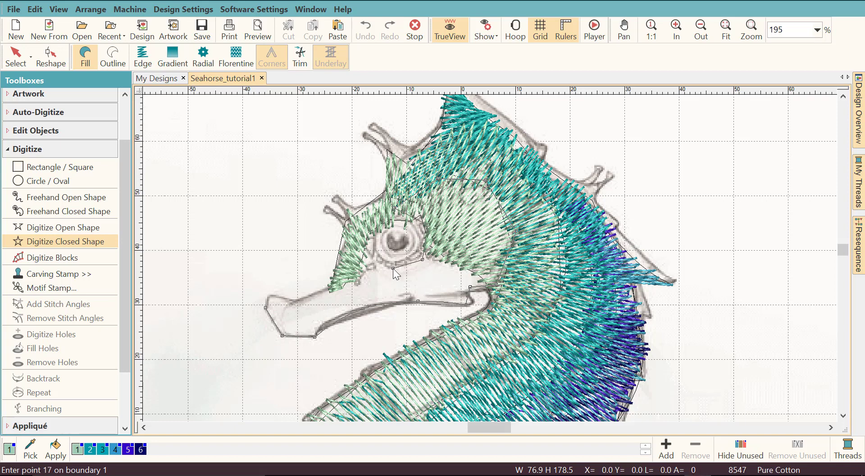
pyautogui.click(366, 258)
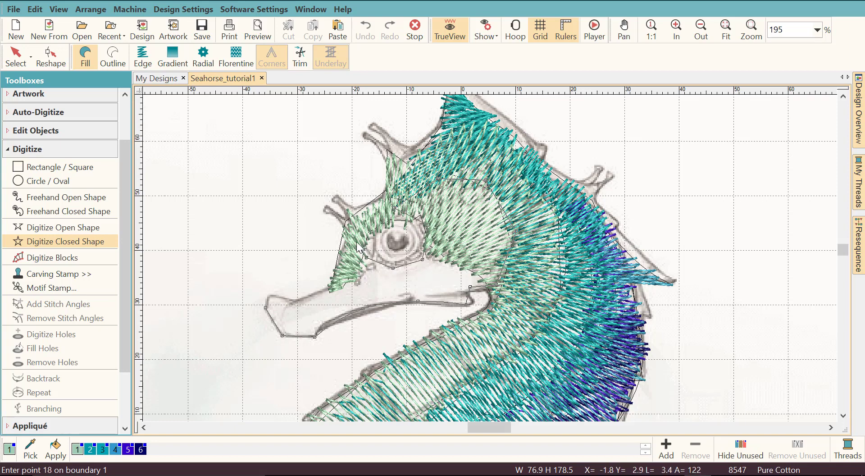
pyautogui.click(358, 247)
pyautogui.click(340, 243)
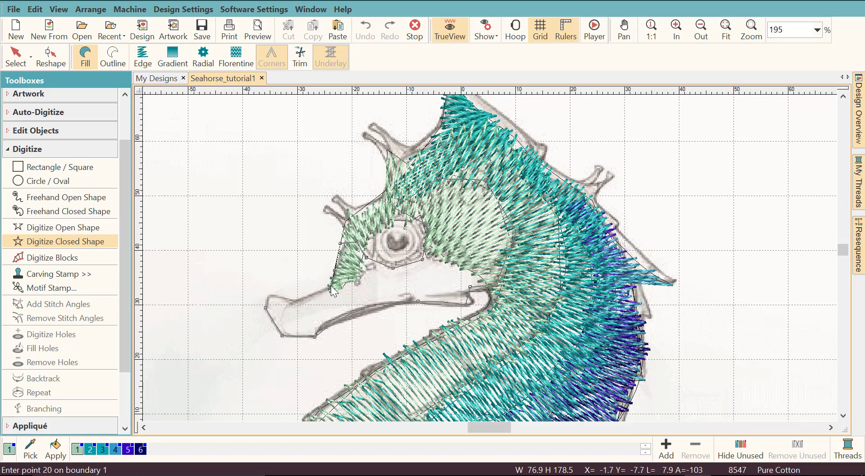
pyautogui.click(296, 302)
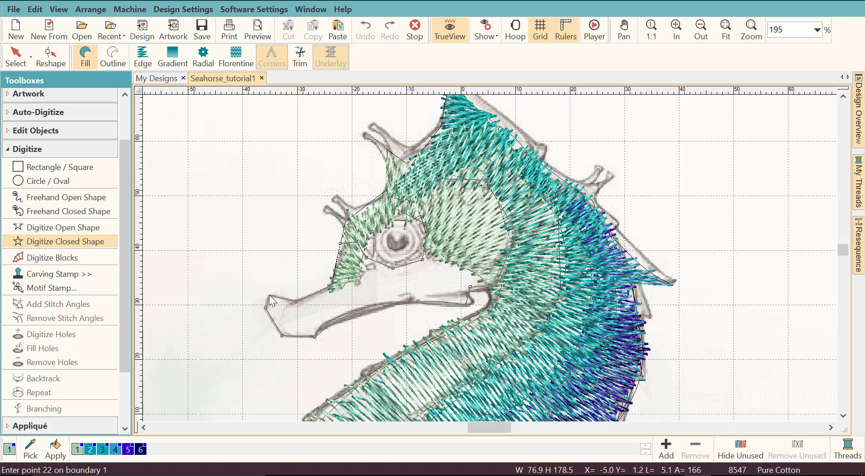
pyautogui.click(269, 295)
pyautogui.press('Return')
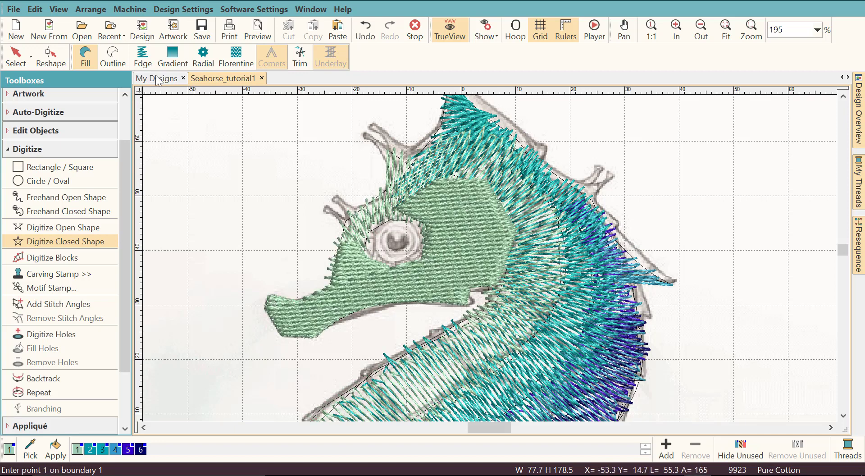
# Step: Steepen the snout-and-face fill's stitch angle from 15° to about 25°
pyautogui.click(50, 67)
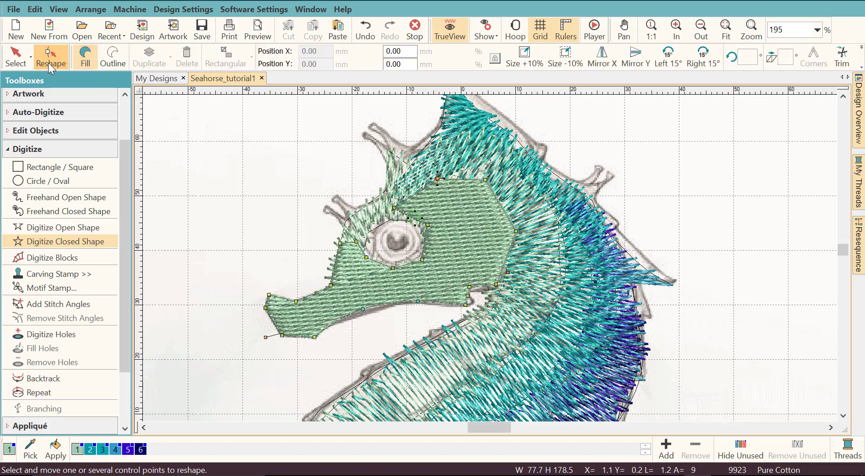
pyautogui.moveTo(266, 337); pyautogui.dragTo(270, 335)
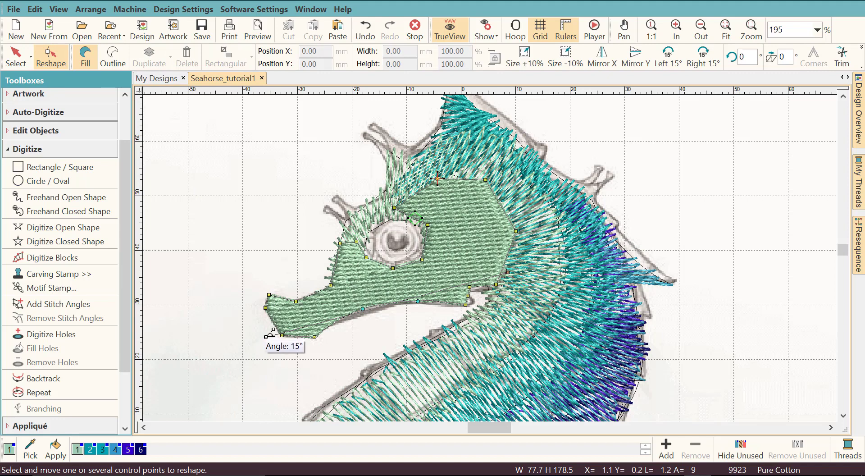
pyautogui.moveTo(270, 335)
pyautogui.mouseDown()
pyautogui.moveTo(319, 358)
pyautogui.moveTo(288, 177)
pyautogui.mouseUp()
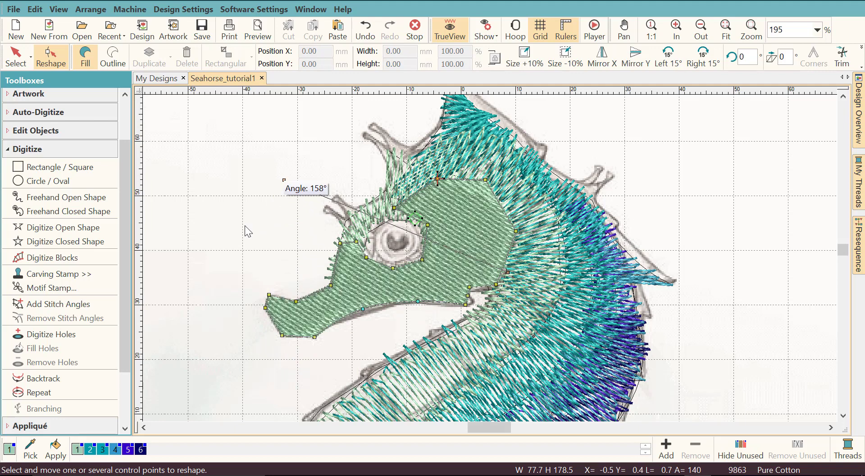
pyautogui.click(6, 57)
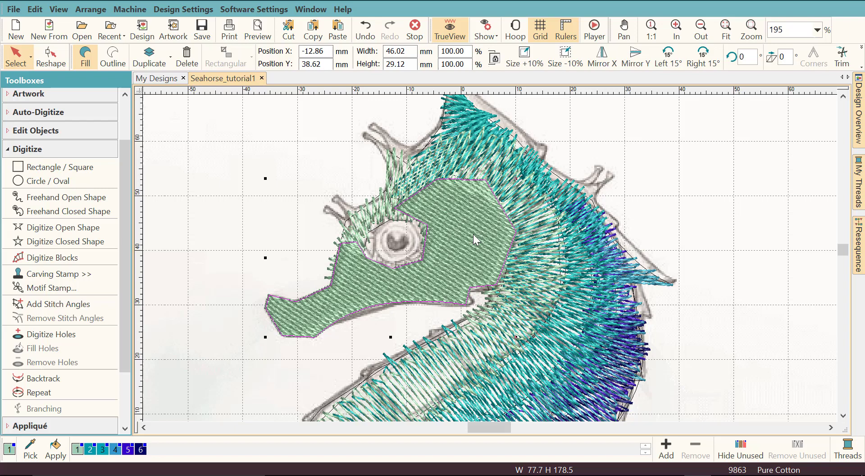
# Step: Give the head-and-snout fill Feather Edge Both, a gradient fill, and no Underlay 1
pyautogui.rightClick(475, 240)
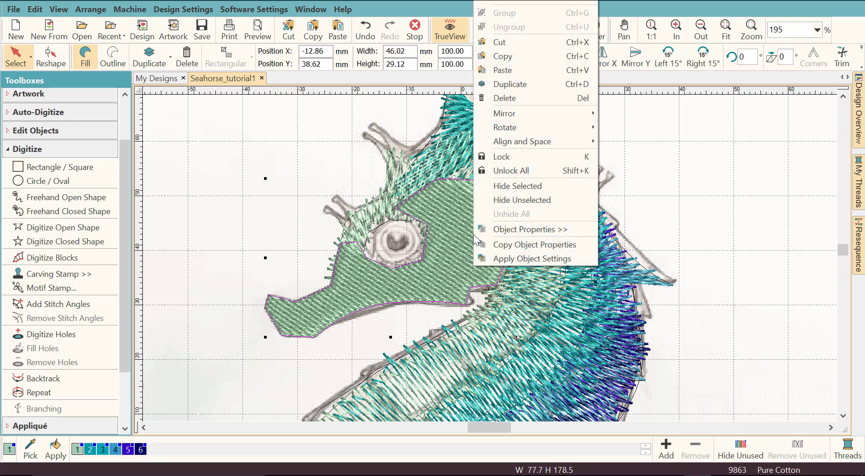
pyautogui.click(512, 229)
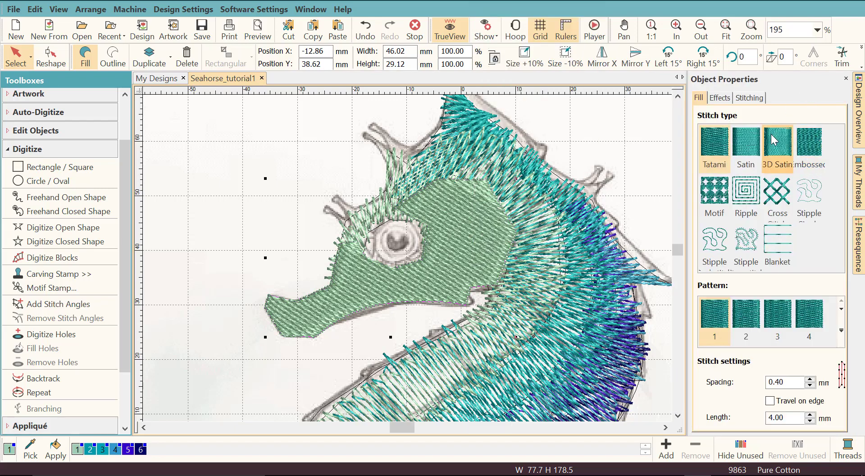
pyautogui.click(719, 97)
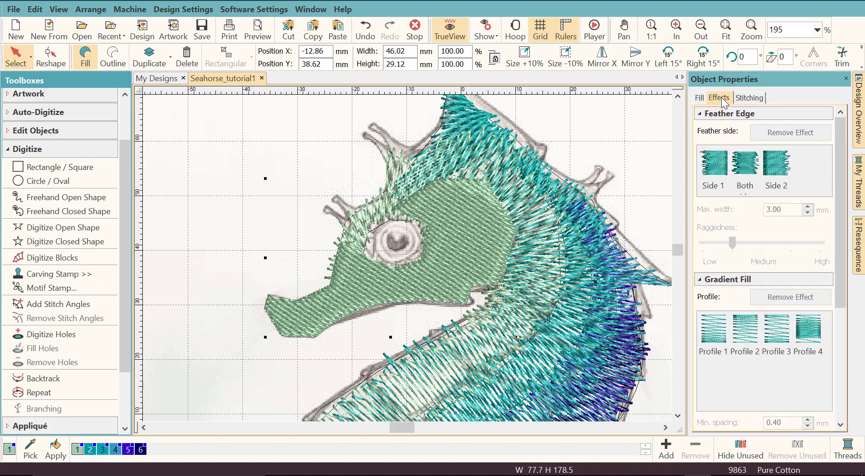
pyautogui.click(741, 178)
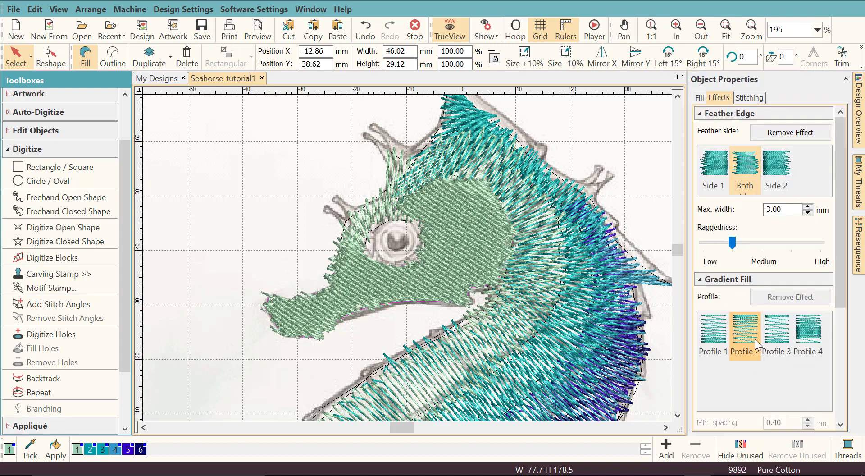
pyautogui.click(771, 336)
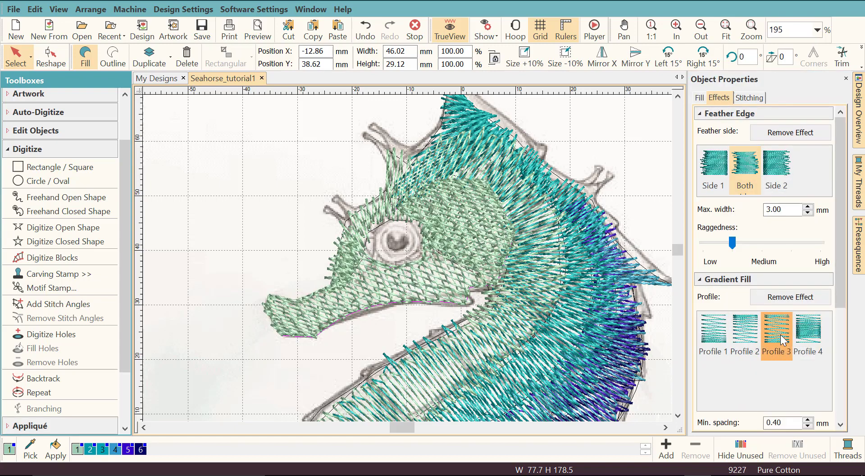
pyautogui.click(757, 97)
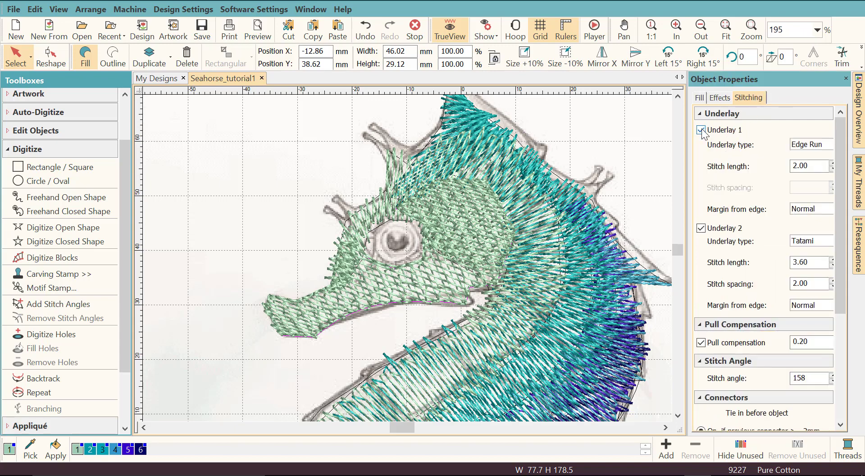
pyautogui.click(701, 130)
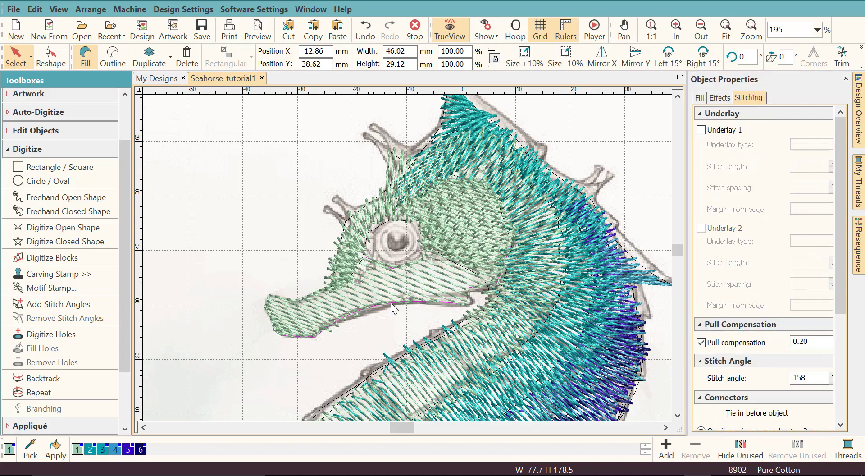
# Step: Start a new closed shape along the snout's lower edge and jaw, up toward the eye
pyautogui.click(55, 247)
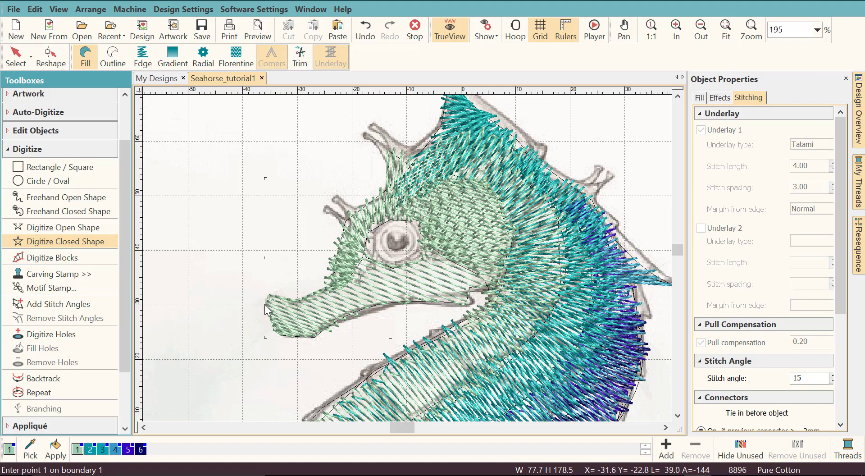
pyautogui.click(310, 336)
pyautogui.click(366, 309)
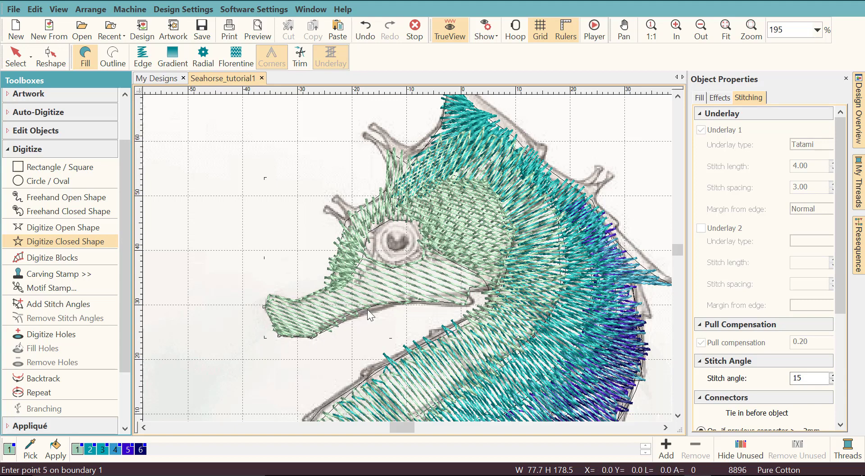
pyautogui.click(418, 298)
pyautogui.click(468, 302)
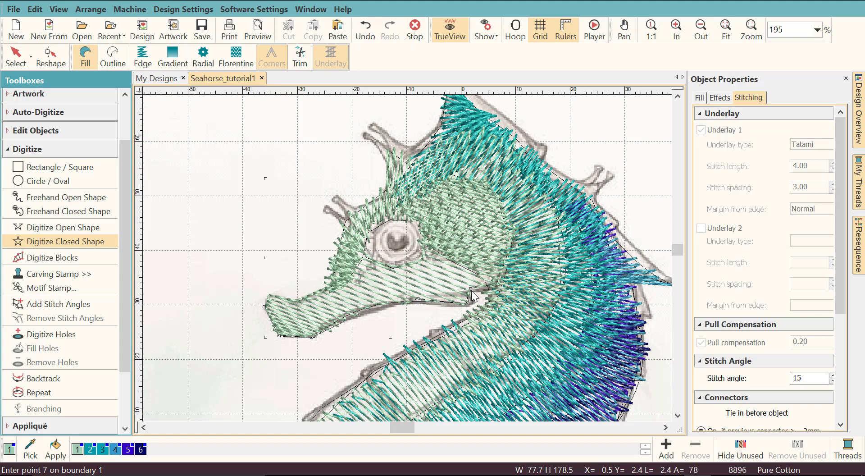
pyautogui.click(471, 288)
pyautogui.click(494, 287)
pyautogui.click(465, 252)
# Step: Trace the outline under the eye and along the nose's top edge, then close it
pyautogui.click(426, 243)
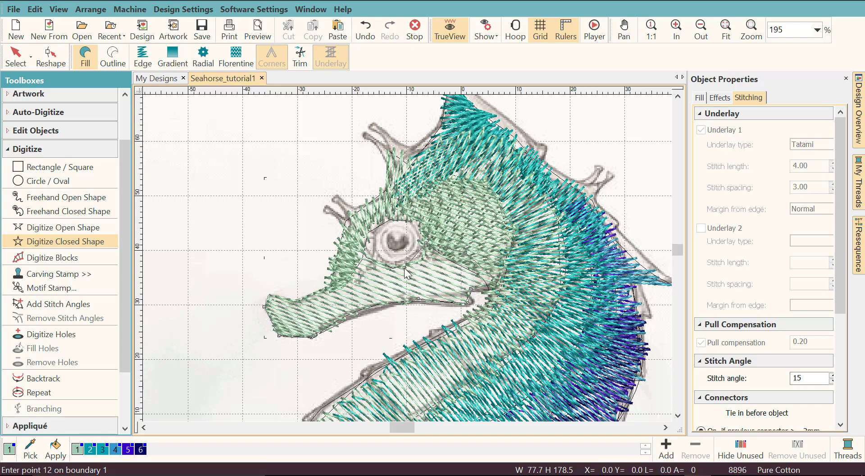
pyautogui.click(404, 267)
pyautogui.click(373, 265)
pyautogui.click(362, 250)
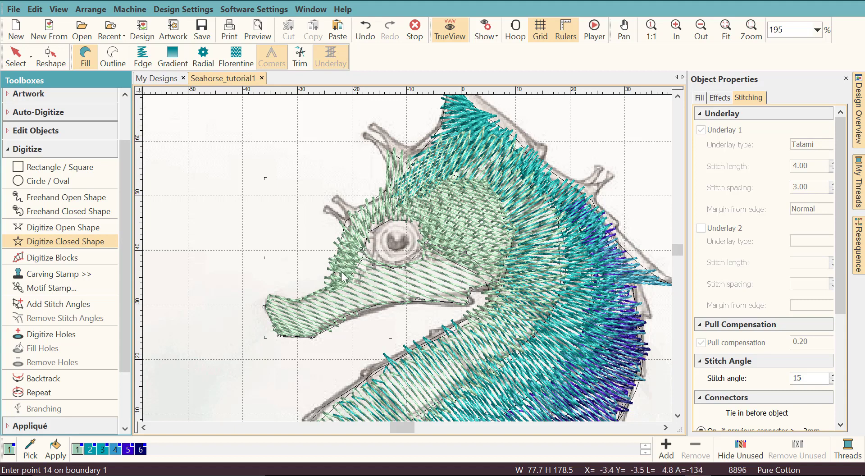
pyautogui.click(348, 282)
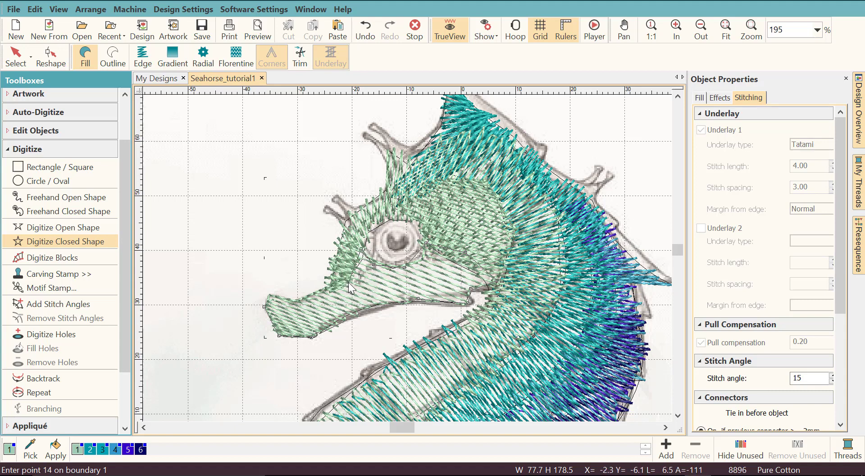
pyautogui.click(306, 298)
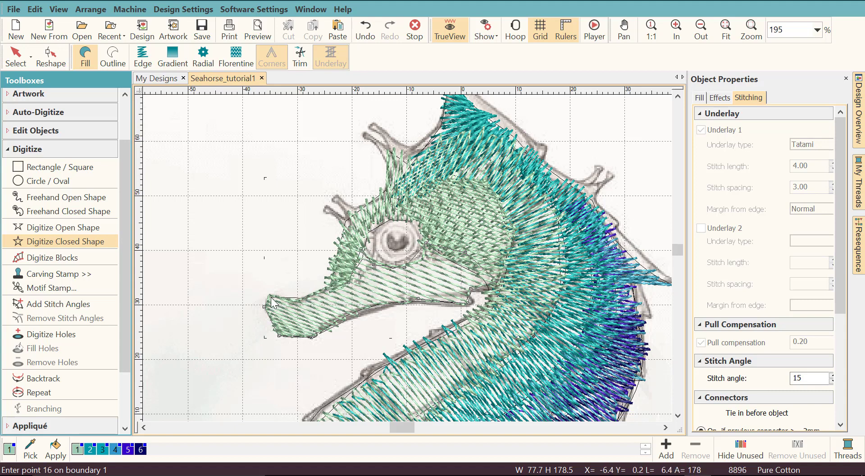
pyautogui.click(291, 298)
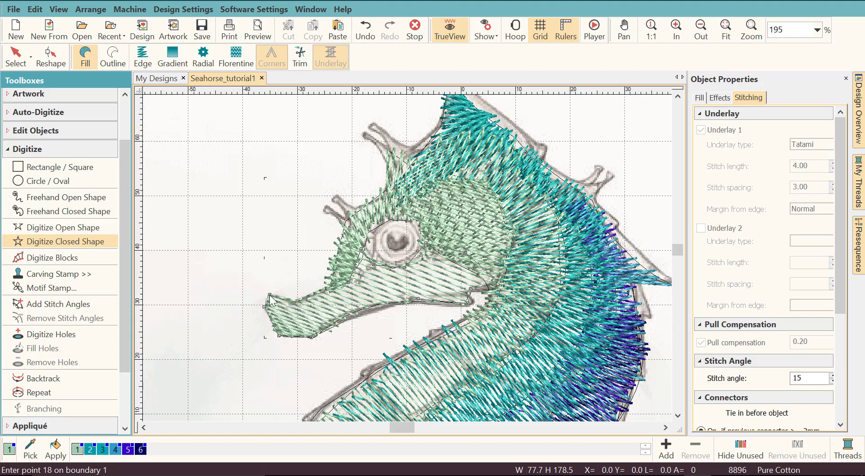
pyautogui.press('Return')
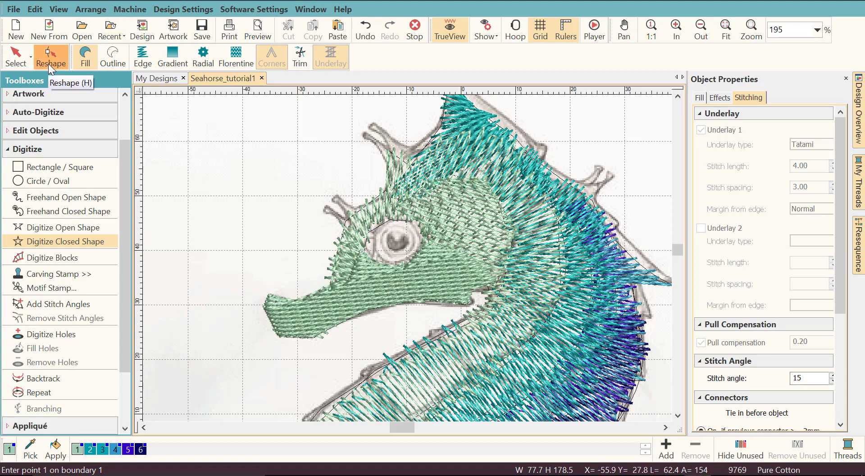
# Step: Set the new snout fill's stitch angle to 126° and turn off Underlay 1
pyautogui.click(50, 63)
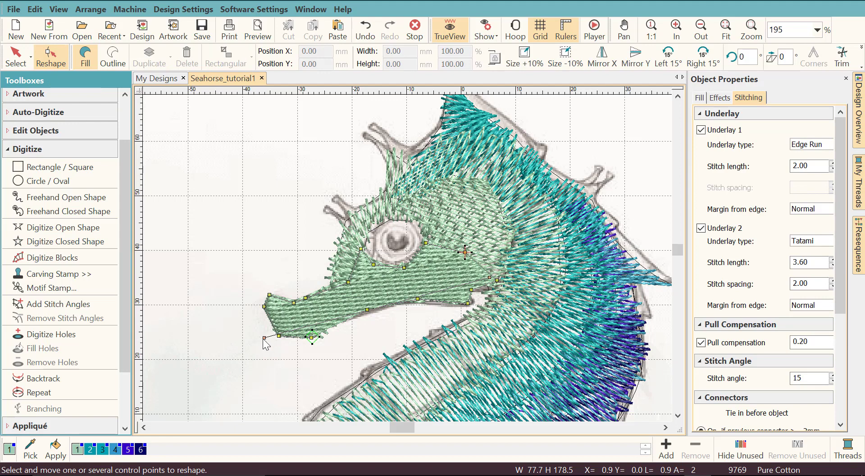
pyautogui.moveTo(263, 338); pyautogui.dragTo(515, 310)
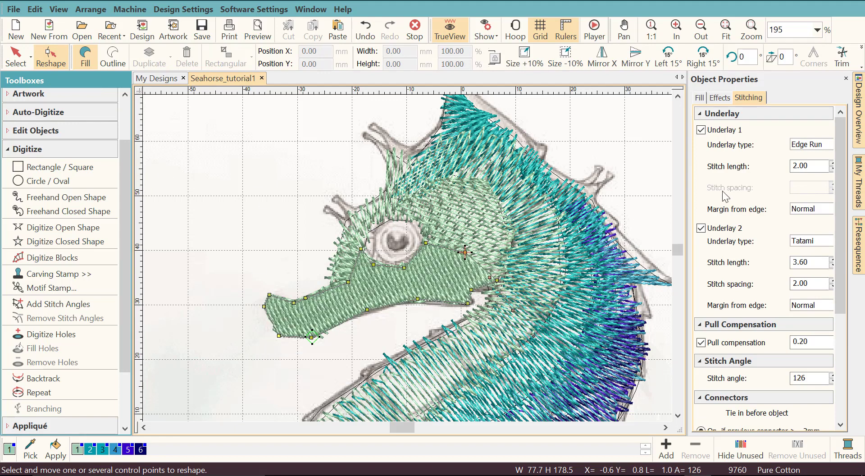
pyautogui.click(700, 131)
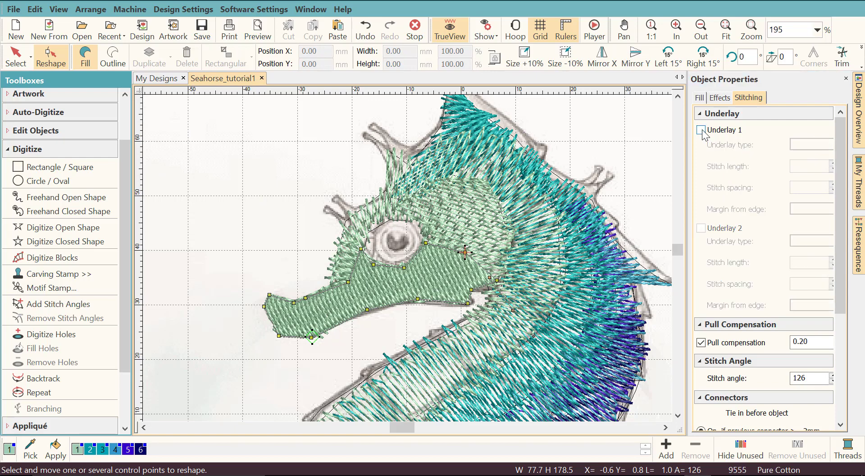
# Step: Apply Feather Edge Both and Gradient Fill Profile 3 to the snout fill
pyautogui.click(718, 97)
pyautogui.click(745, 163)
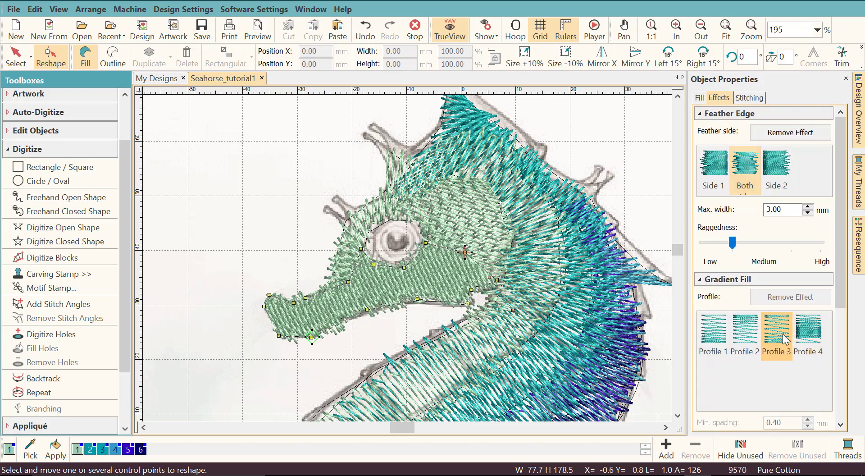
pyautogui.click(784, 336)
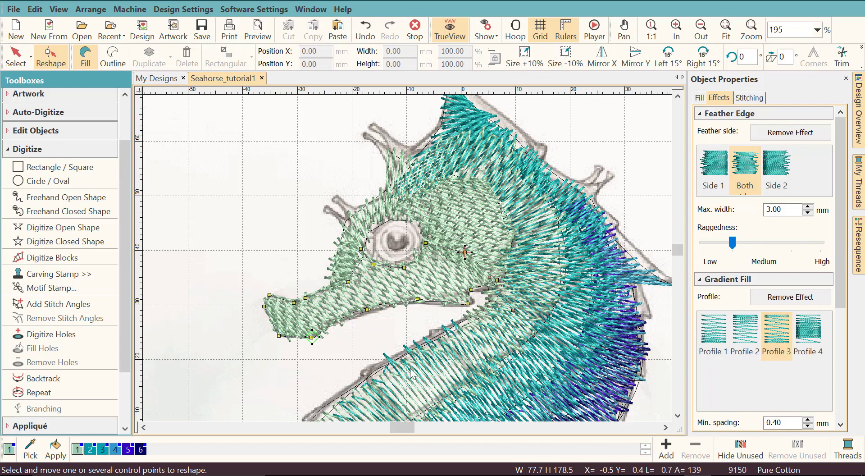
pyautogui.press('Escape')
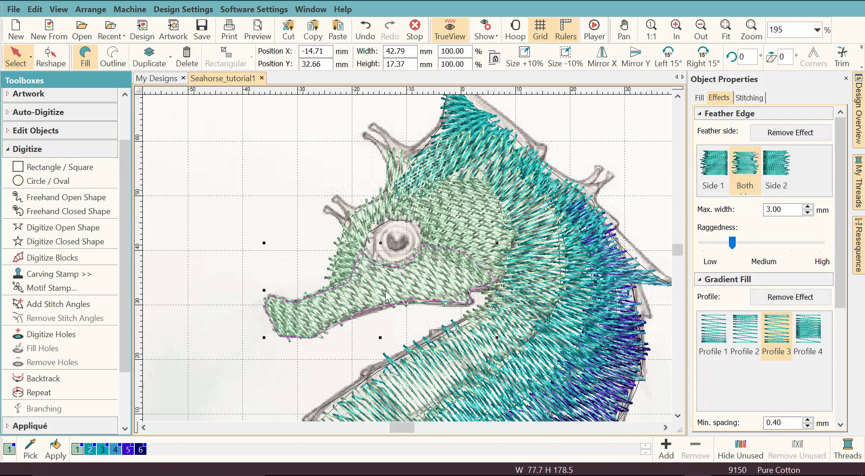
# Step: Show the Resequence list, close Object Properties, and colour the snout with palette colour 2
pyautogui.click(860, 257)
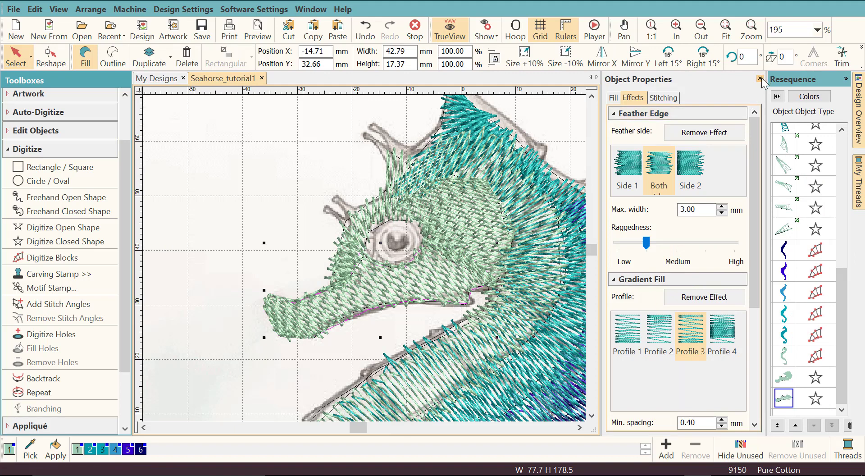
pyautogui.click(759, 79)
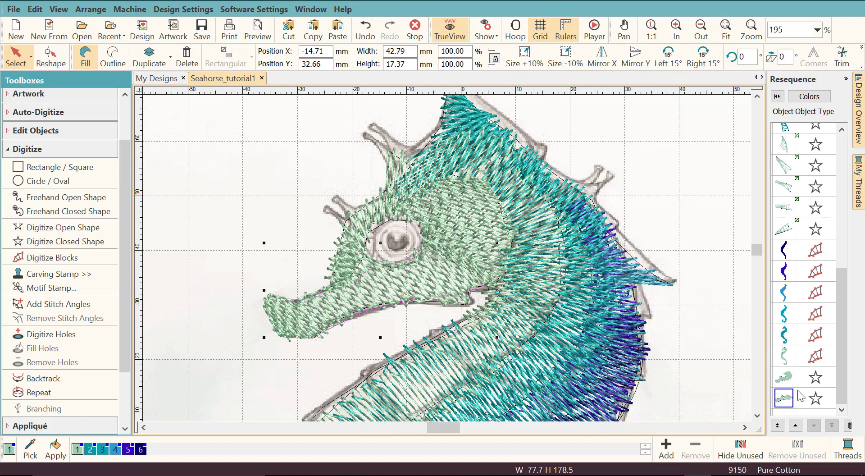
pyautogui.click(90, 449)
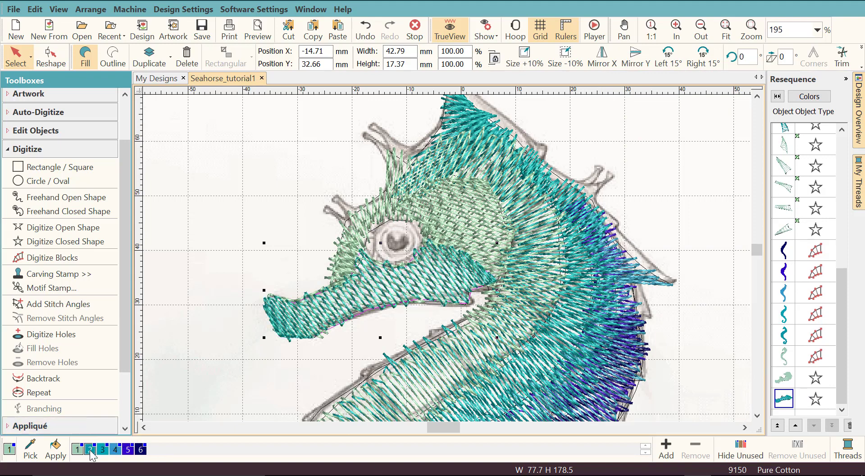
# Step: Select the head shape and recolour it a bluer teal with palette colour 4
pyautogui.click(782, 375)
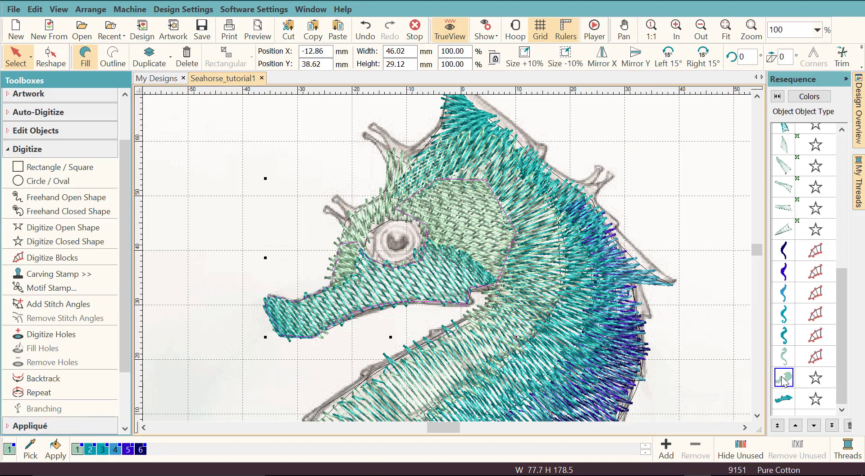
pyautogui.click(103, 450)
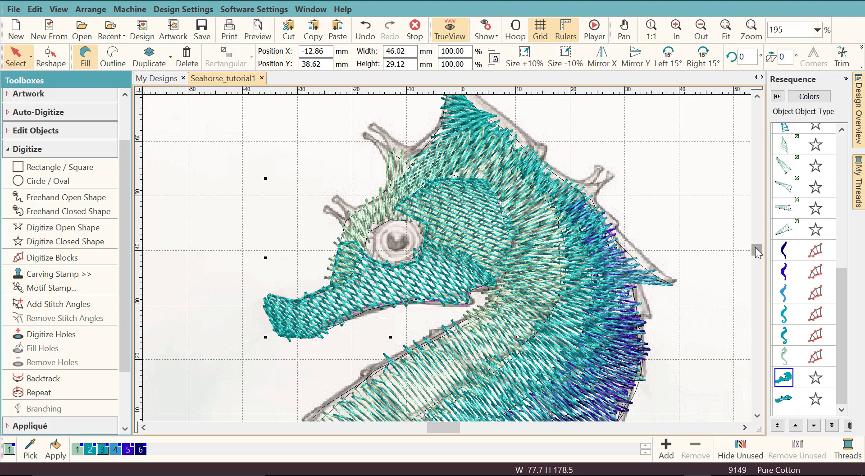
pyautogui.click(117, 449)
# Step: Zoom out to 64% and deselect everything to show the complete teal-and-indigo seahorse, 9,149 stitches
pyautogui.scroll(-2, 740, 217)
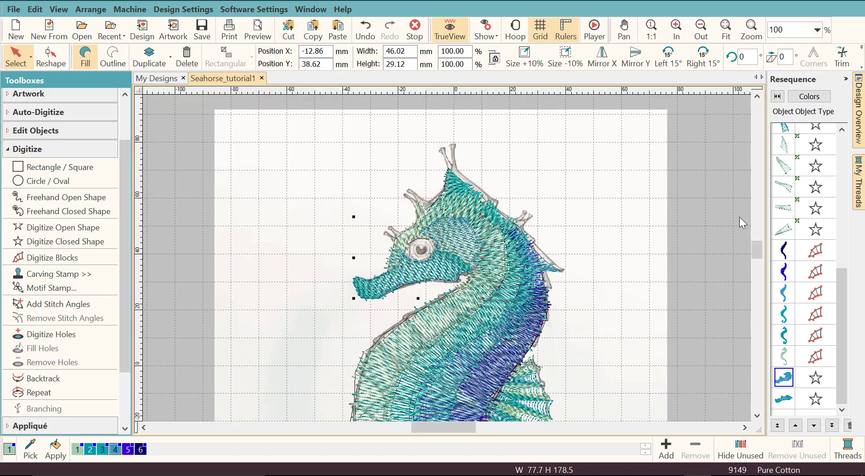
pyautogui.scroll(-1, 758, 252)
pyautogui.scroll(-1, 710, 248)
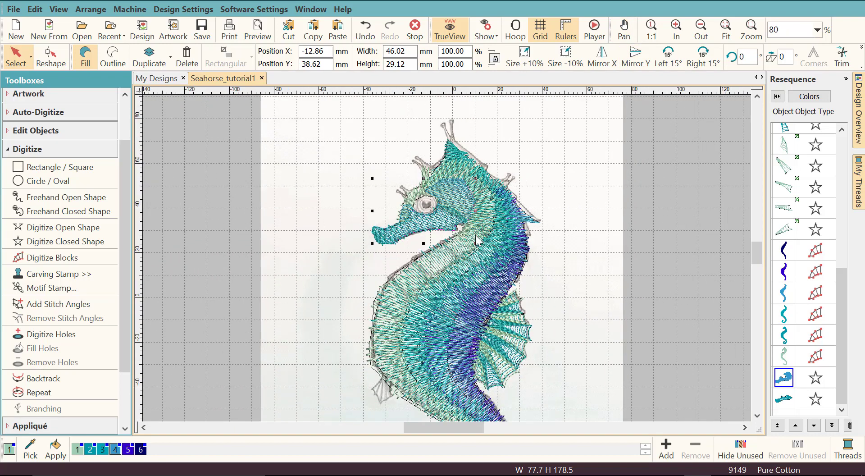
pyautogui.scroll(-1, 707, 263)
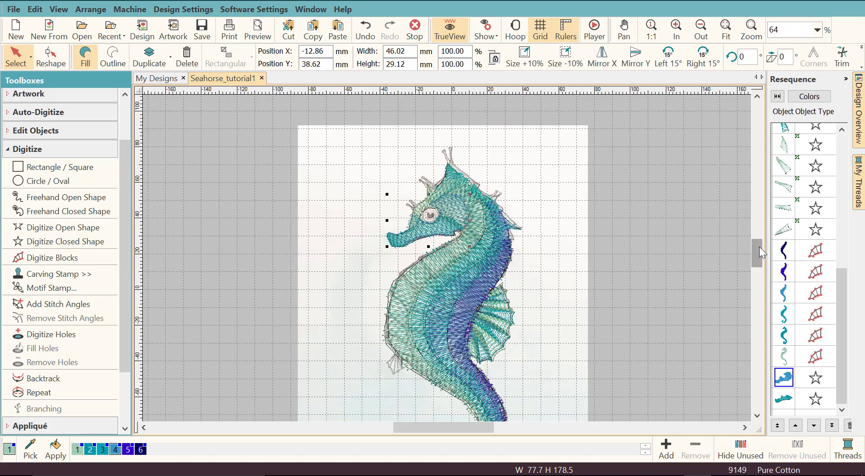
pyautogui.moveTo(760, 252); pyautogui.dragTo(758, 258)
pyautogui.click(535, 283)
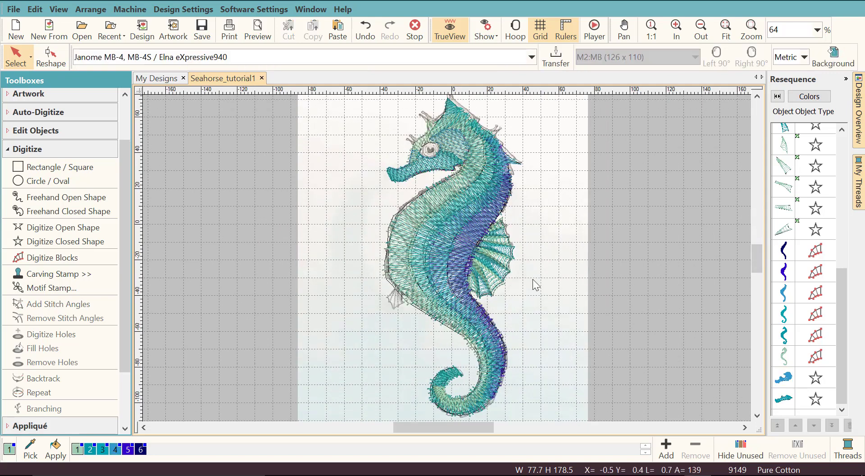